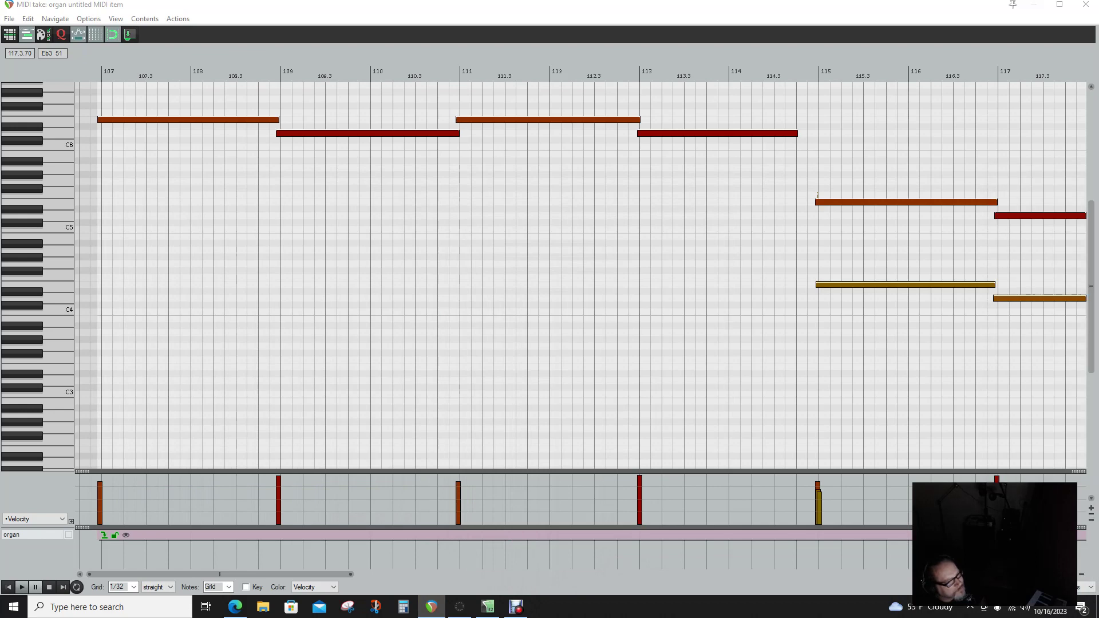
- Play the take and raise the organ track's volume to -3.63 dB in the mixer, stopping playback when the passage is over
left_click(21, 587)
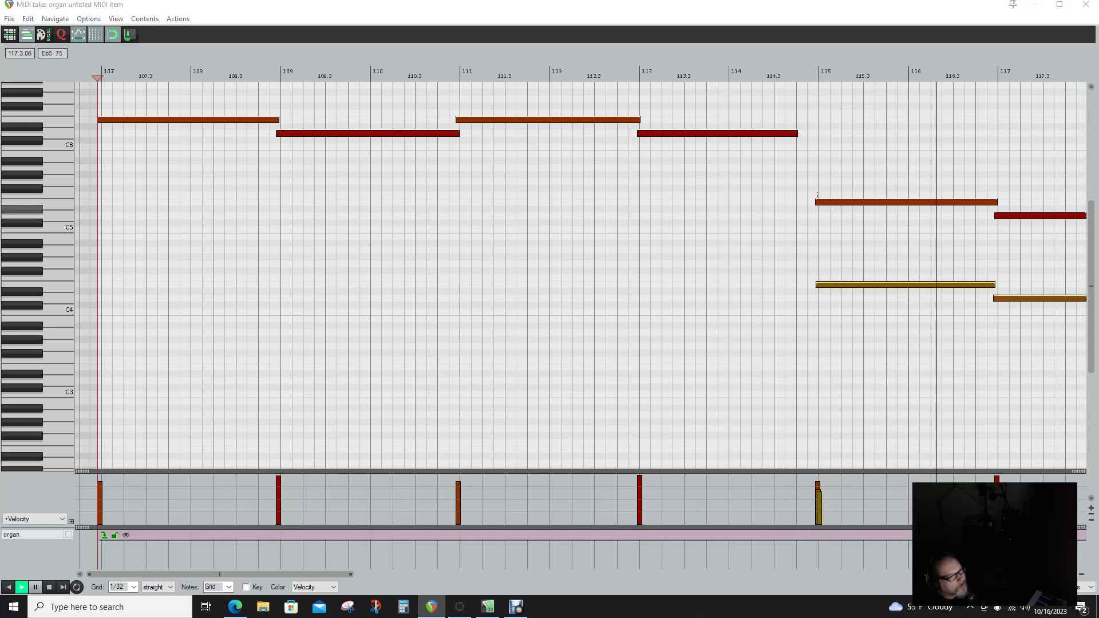
key("ctrl+m")
left_click_drag(1005, 101, 645, 122)
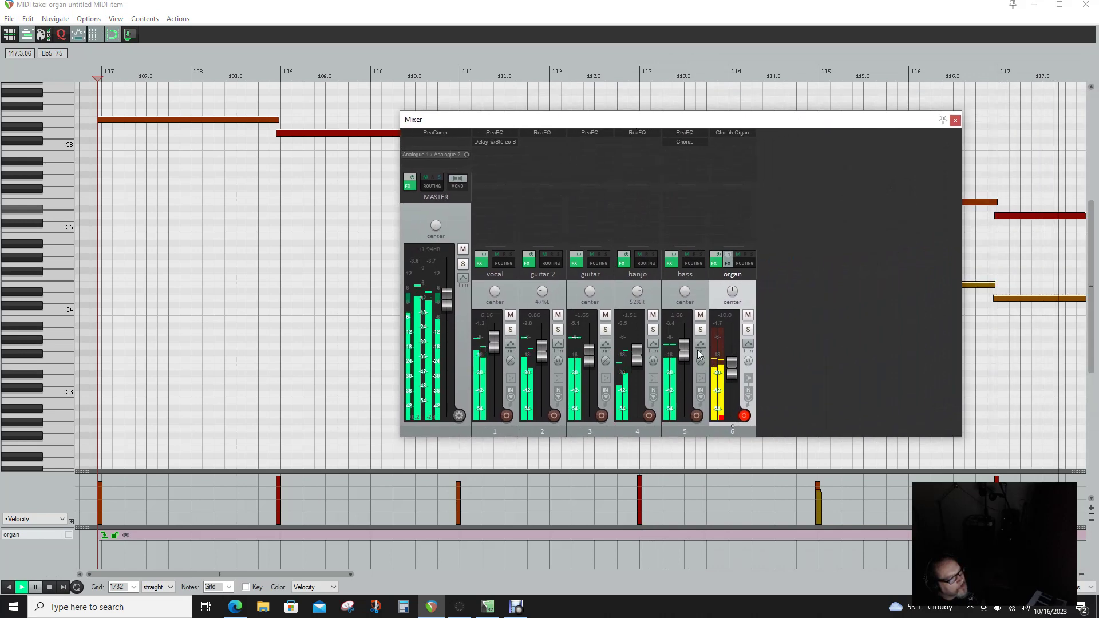
left_click_drag(733, 374, 733, 364)
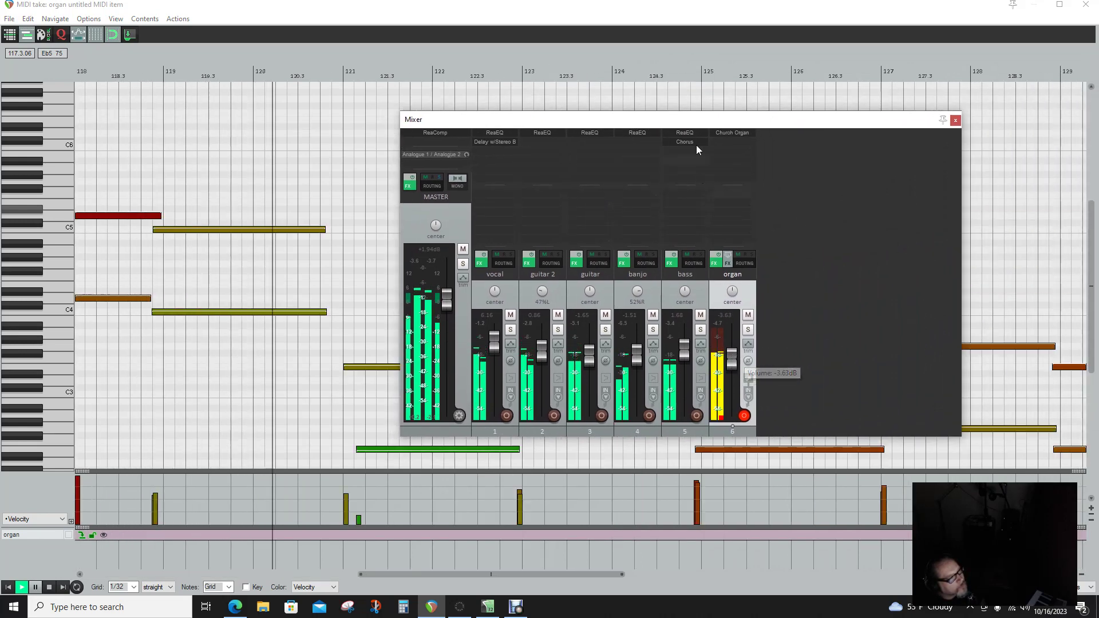
left_click_drag(738, 123, 1098, 106)
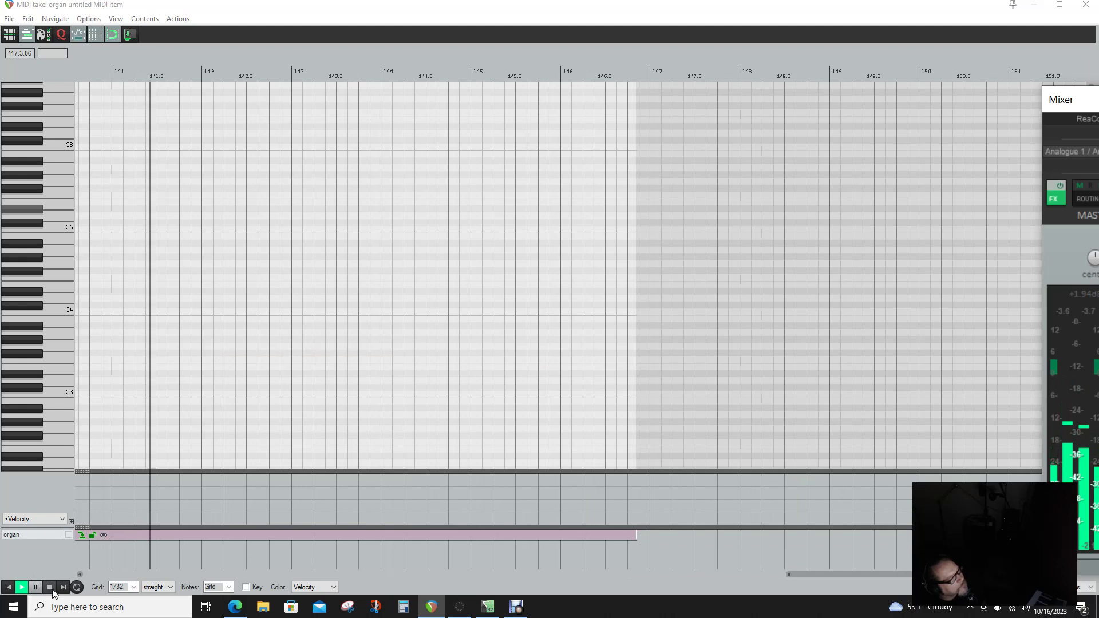
left_click(48, 588)
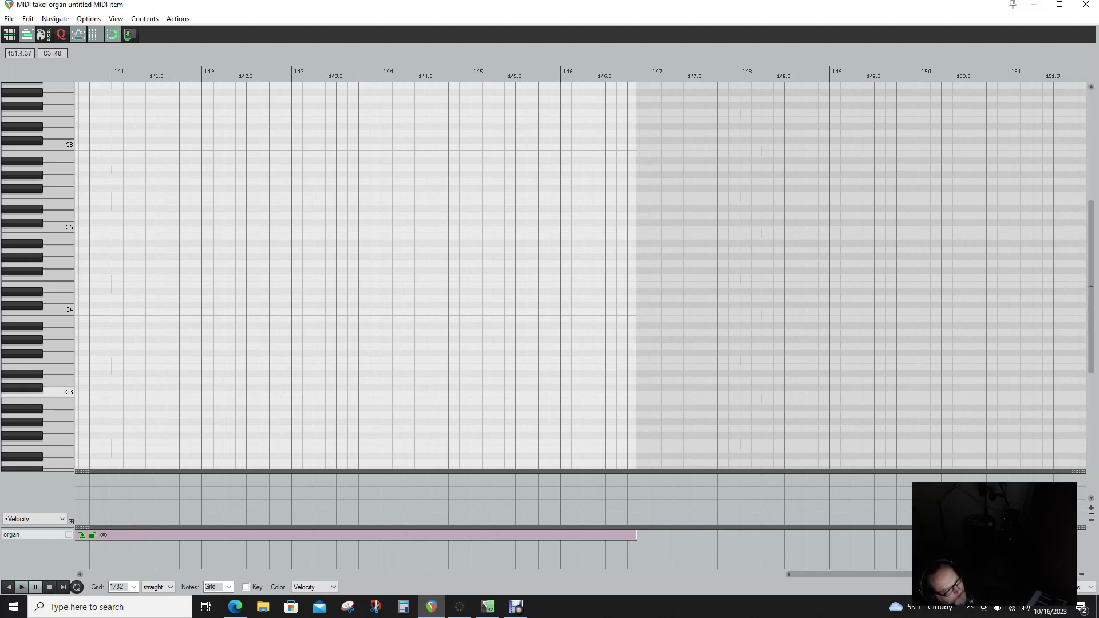
- Lengthen the C2 and C3 notes at bar 135 so both end at bar 137
left_click_drag(868, 571, 699, 564)
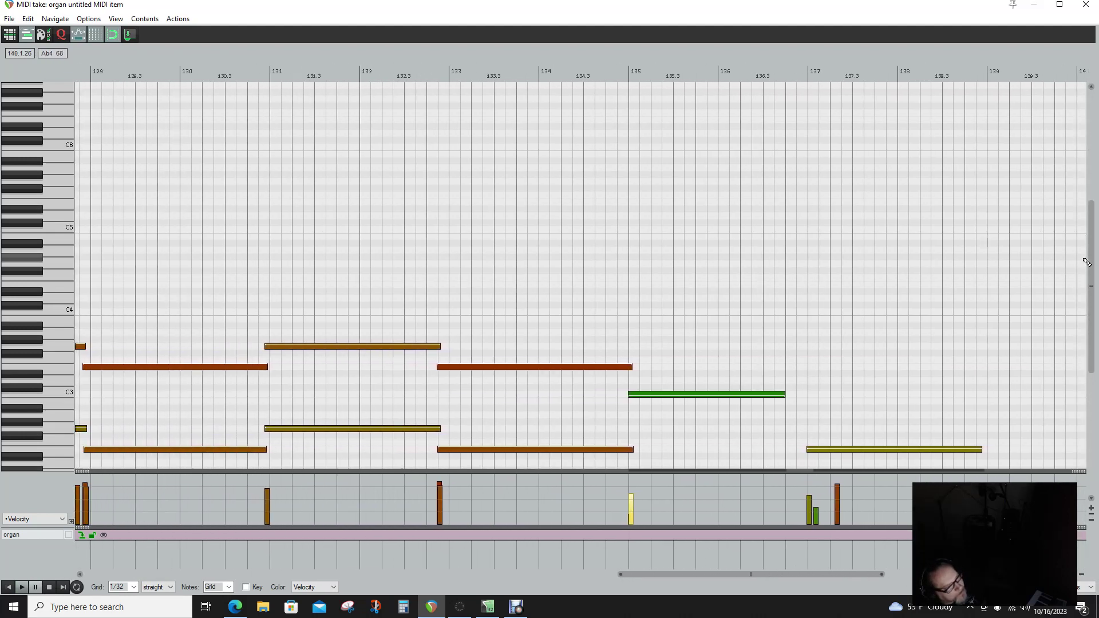
left_click_drag(1092, 268, 1095, 356)
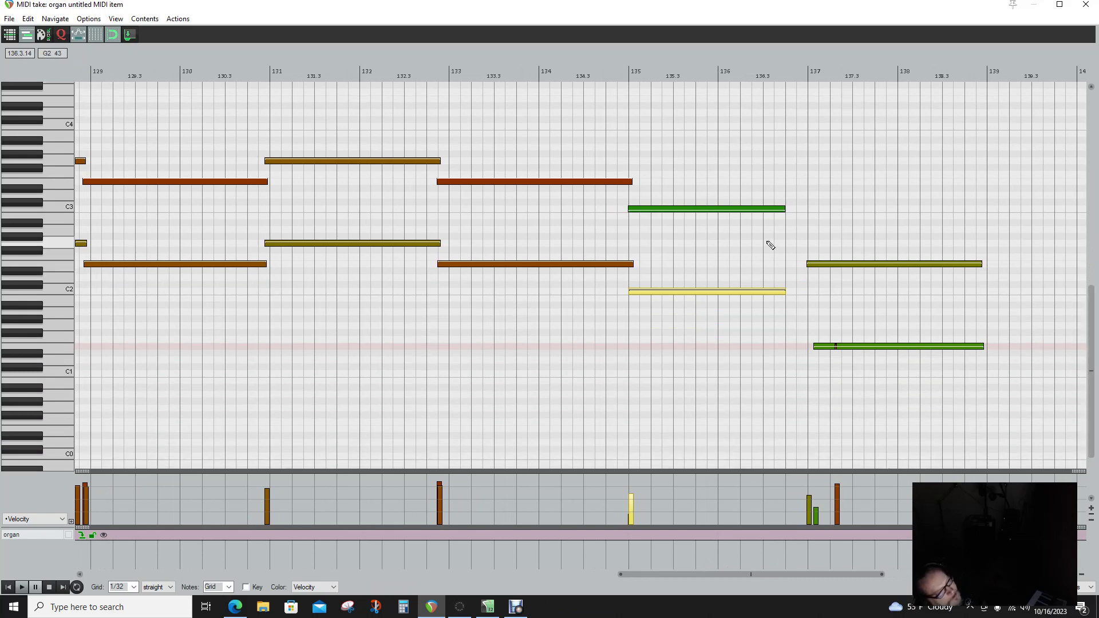
left_click_drag(784, 291, 804, 291)
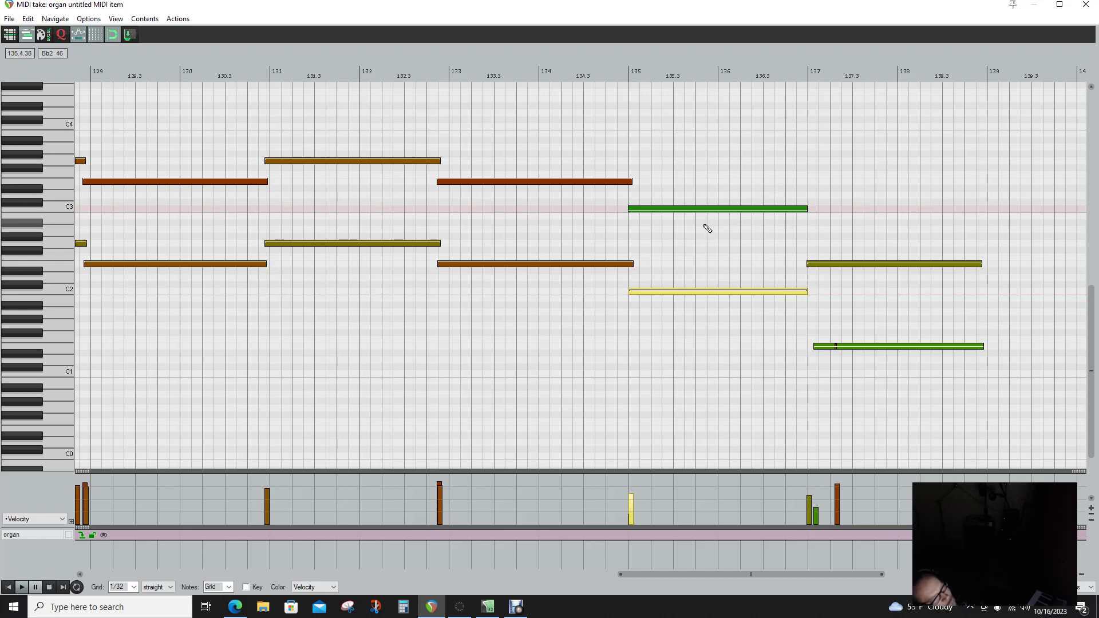
- Replay the take from the beginning, pause it, and lengthen the D6 note at bar 113 to reach bar 115
left_click_drag(638, 576, 61, 576)
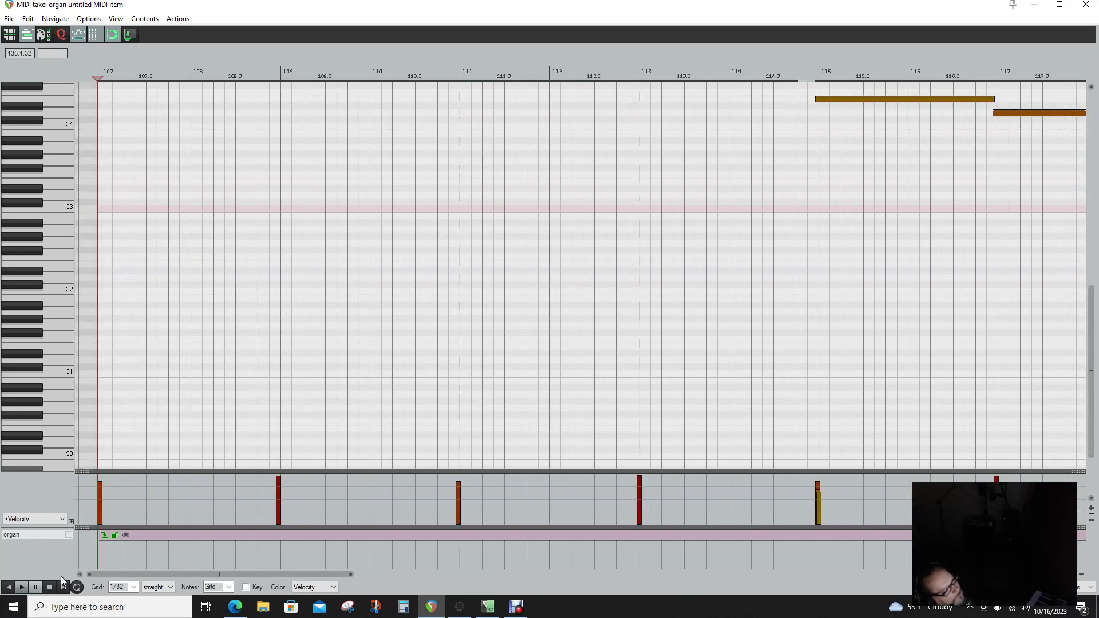
left_click(21, 588)
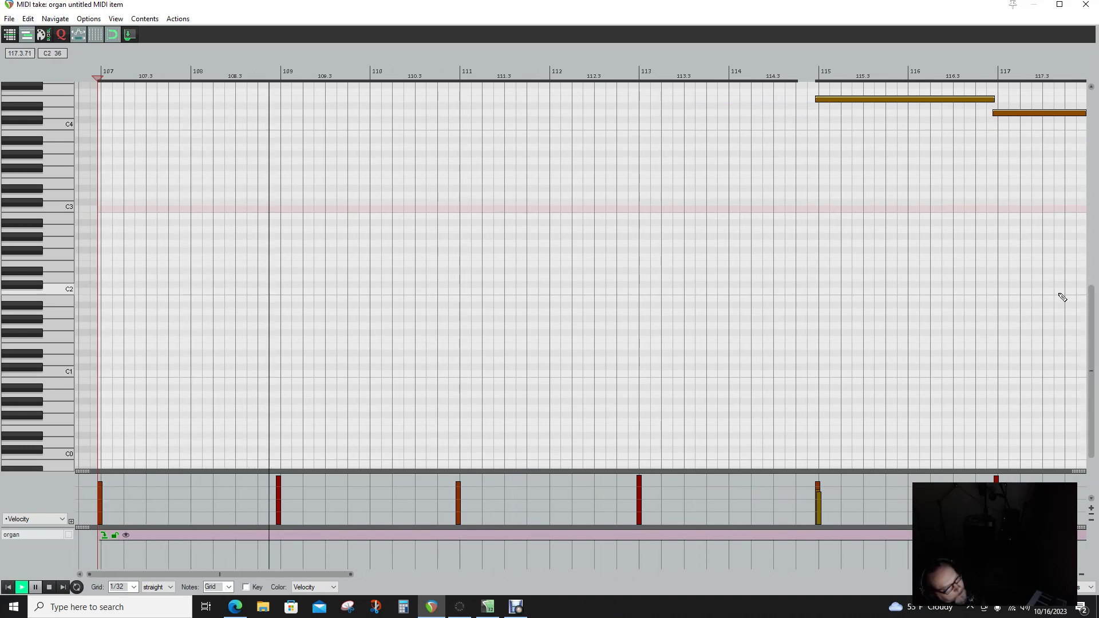
scroll(1095, 292, "up", 2)
left_click_drag(1095, 292, 1096, 225)
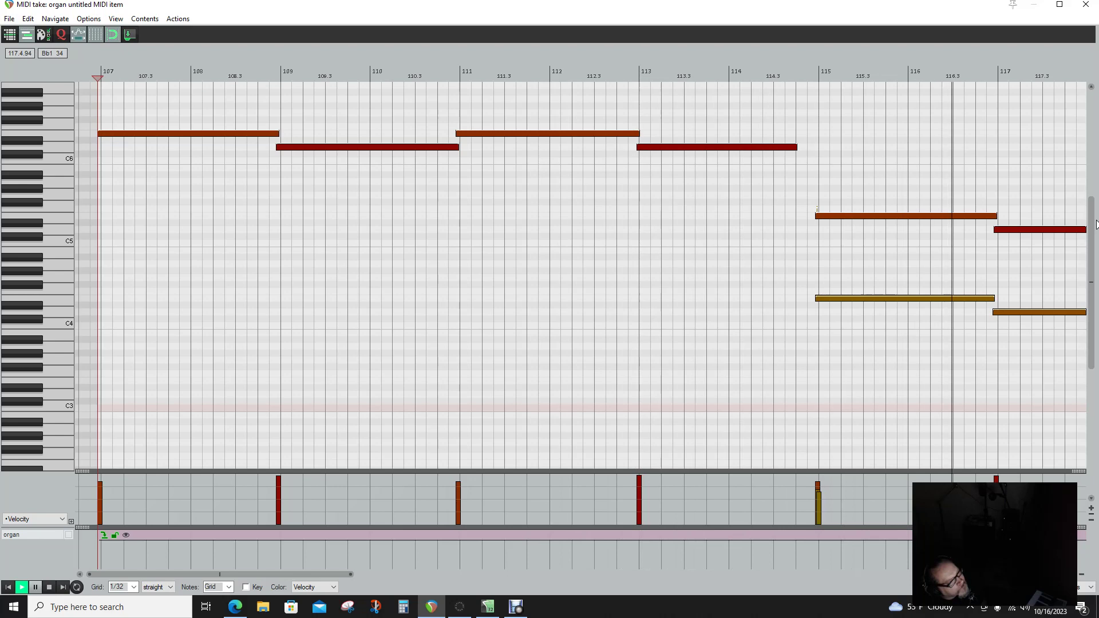
left_click(49, 590)
left_click(37, 588)
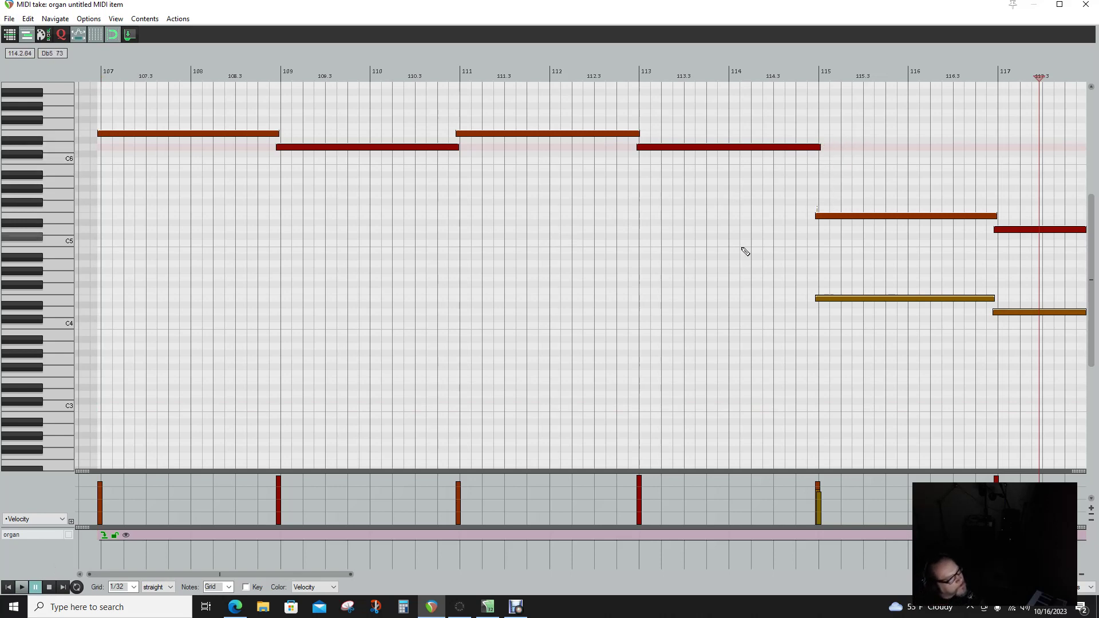
- Play on past bar 119, pause, and trim the start of the C5 note there to the bar line
left_click(22, 588)
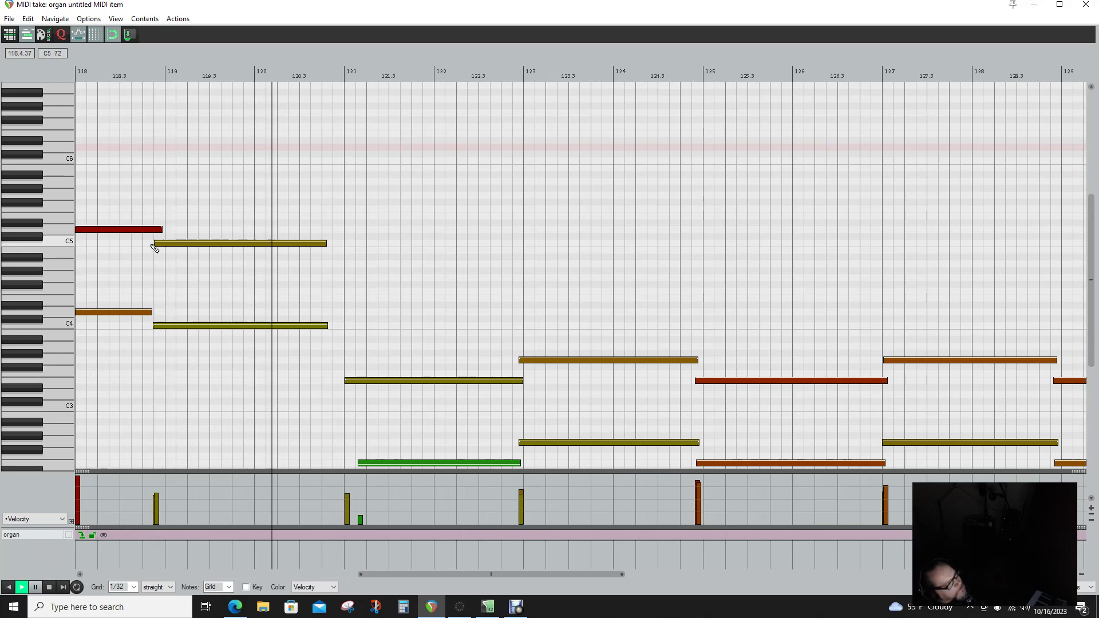
left_click(35, 587)
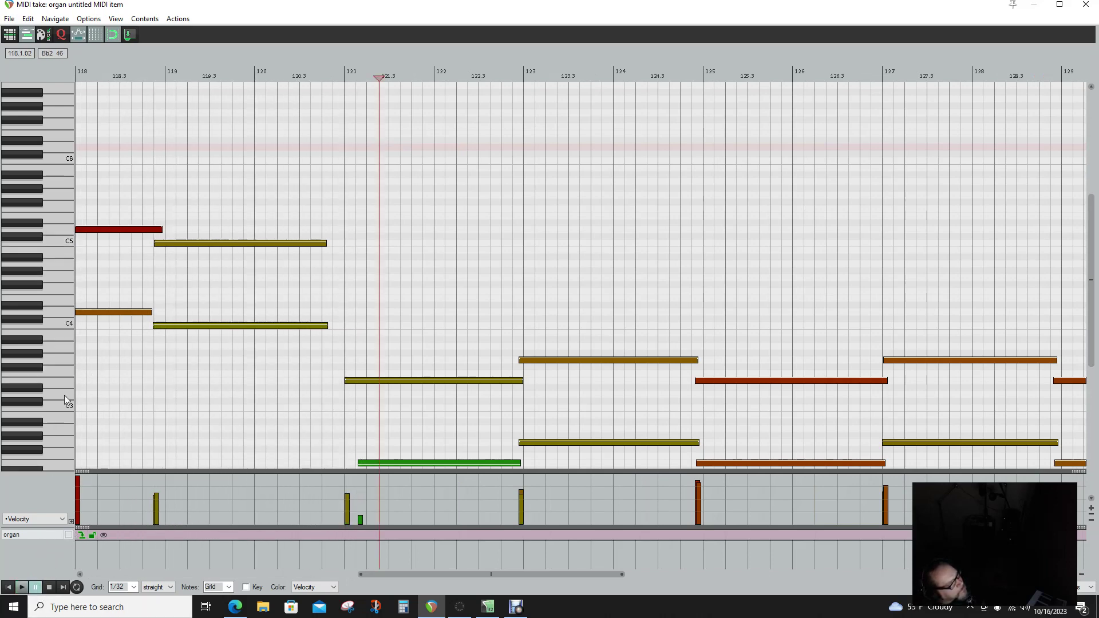
left_click_drag(156, 244, 159, 244)
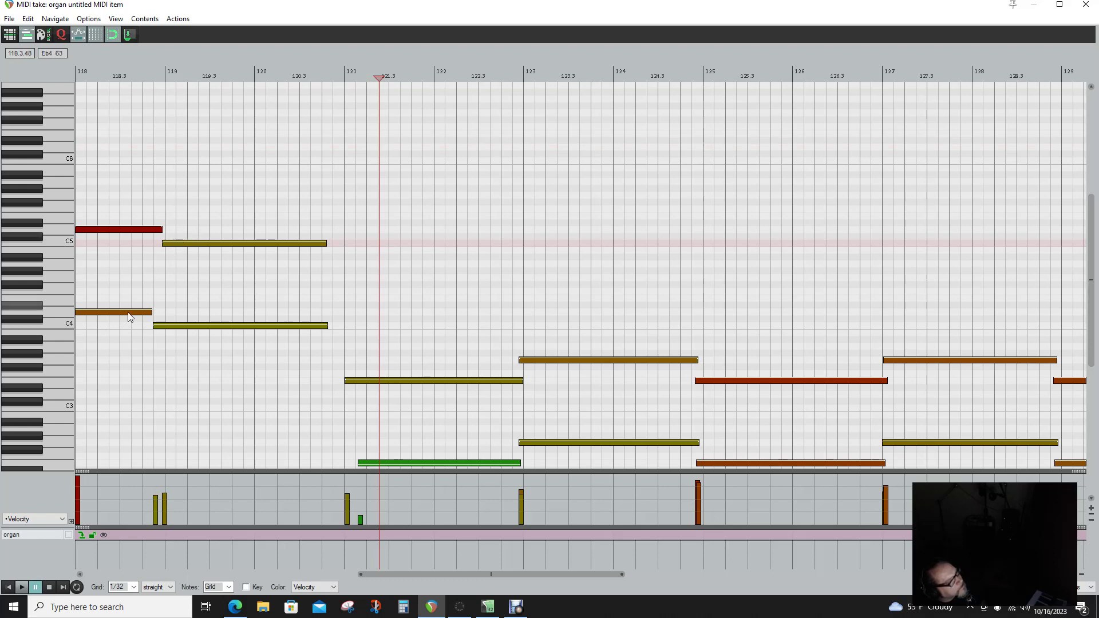
- Resume playback and pull the starts of the E2 note at bar 121 and the E1 note at bar 137 back to their bar lines
left_click(23, 588)
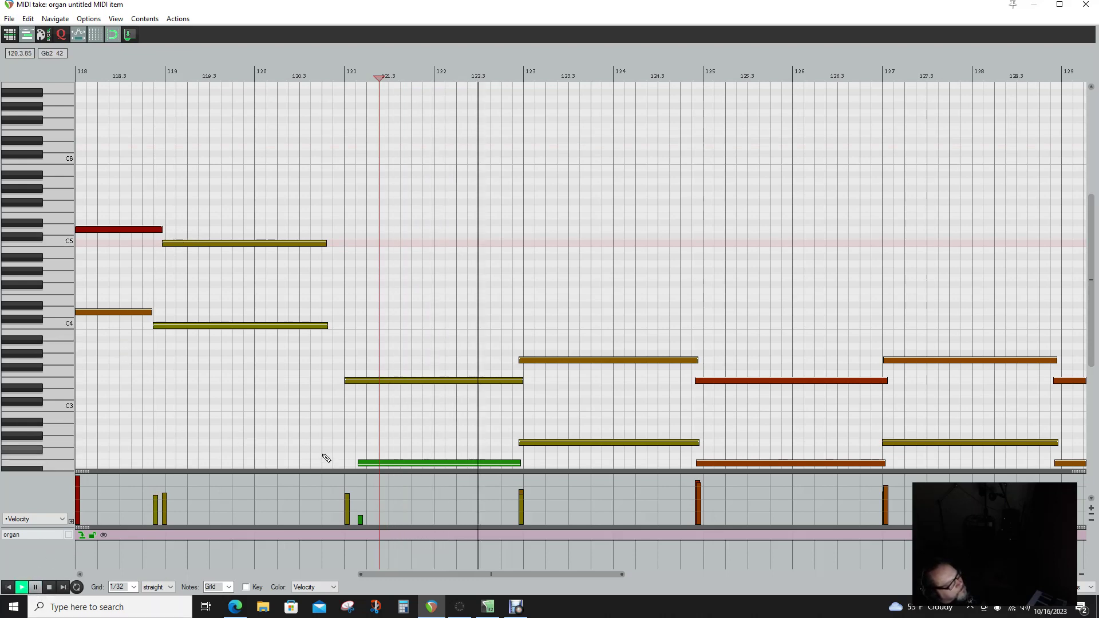
left_click_drag(358, 463, 347, 462)
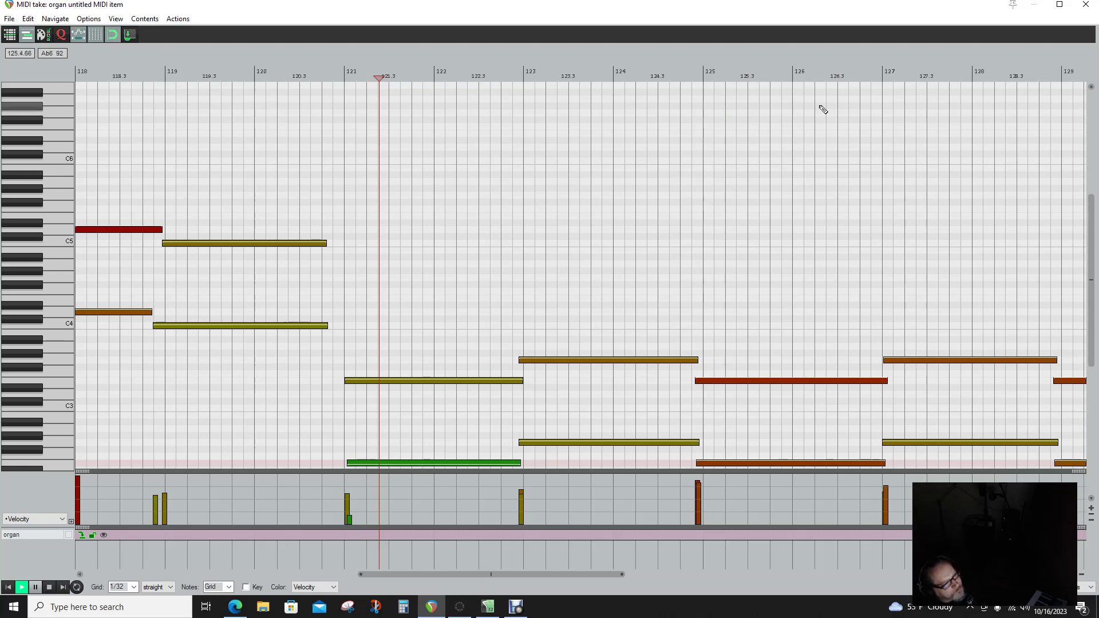
left_click_drag(403, 573, 750, 549)
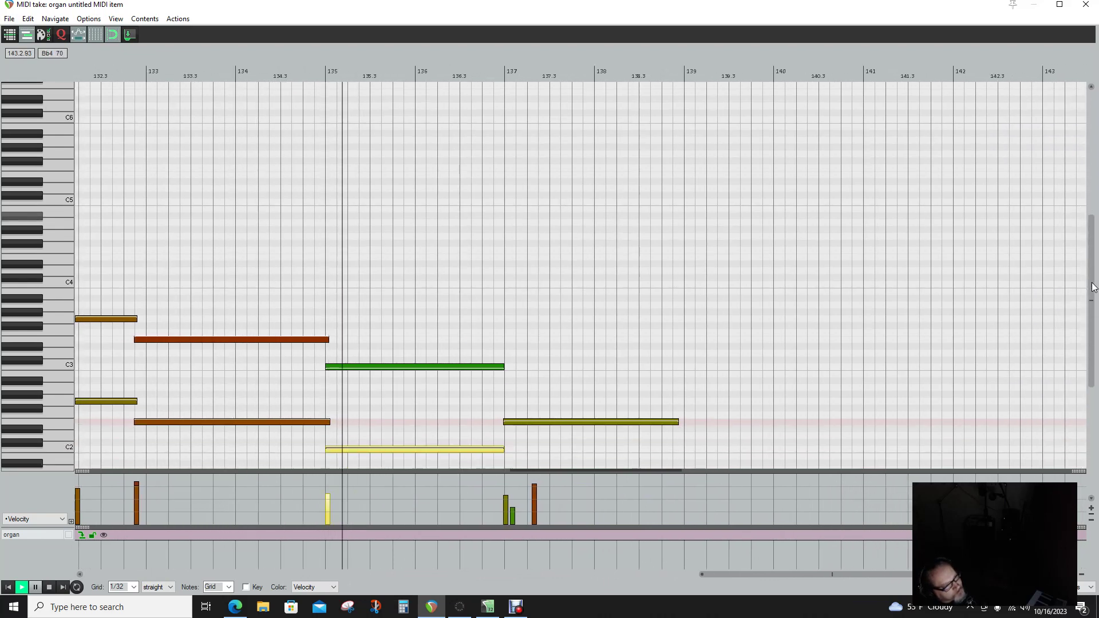
scroll(1081, 260, "down", 5)
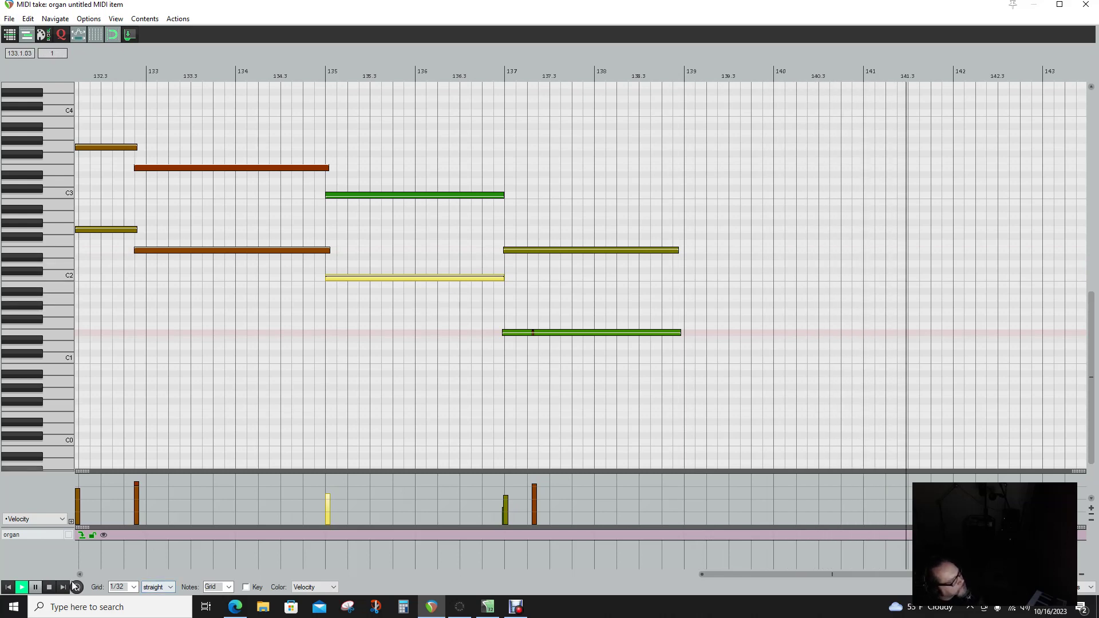
- Replay from the beginning and lengthen the C4 and C5 notes at bar 119 so both end at bar 121
left_click(8, 587)
left_click(21, 587)
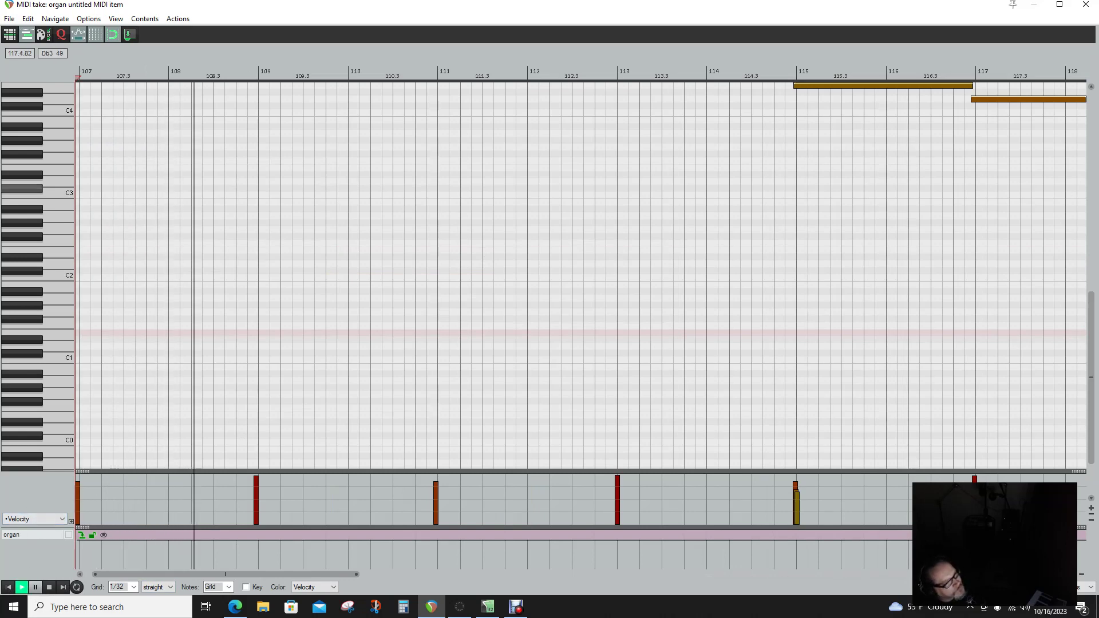
left_click_drag(1094, 309, 1097, 213)
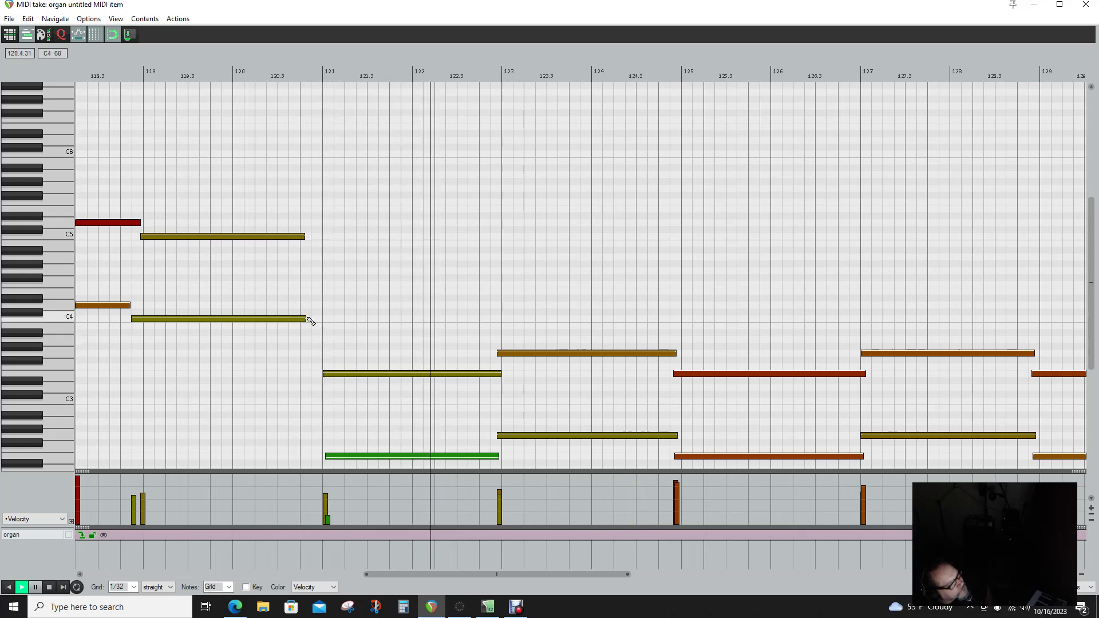
left_click_drag(309, 319, 322, 319)
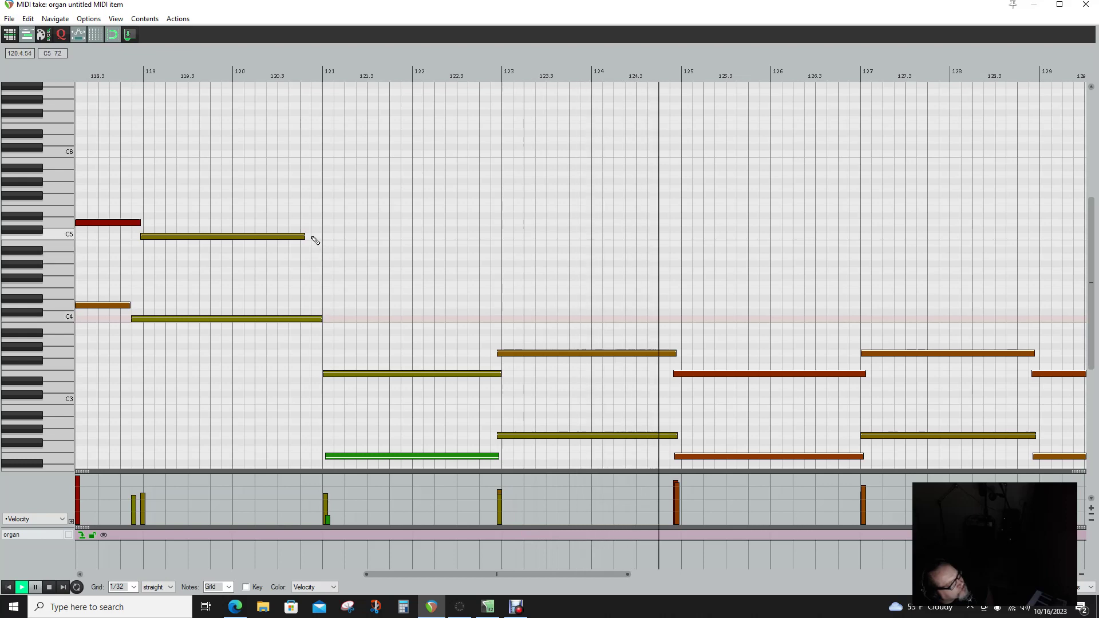
left_click_drag(304, 237, 322, 237)
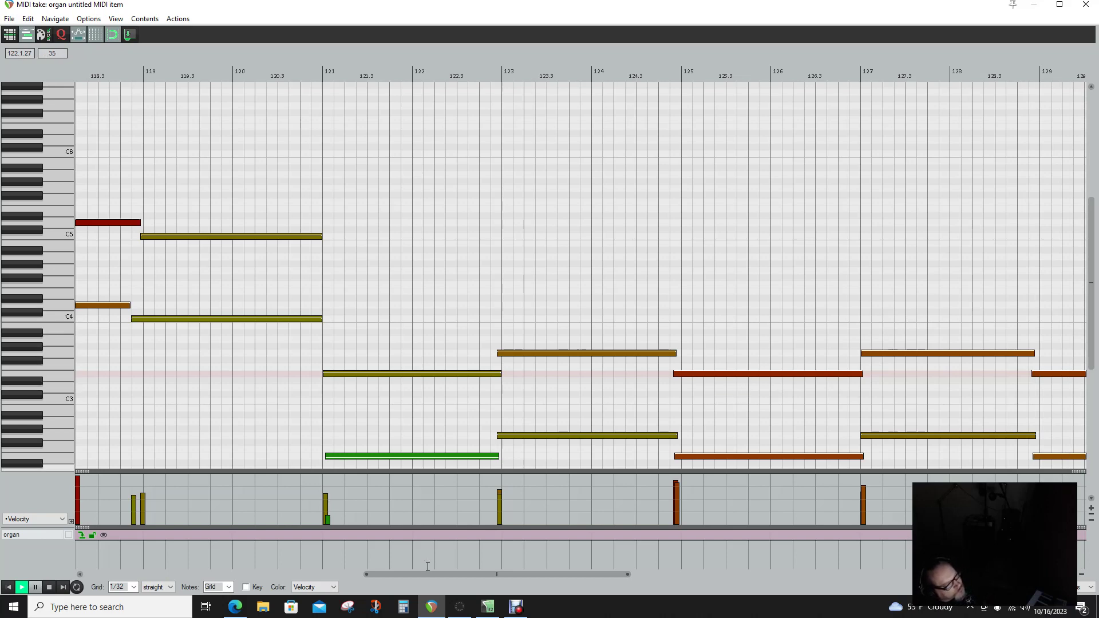
- Check the closing notes around bar 137, and replay the take from the beginning to review the note timing up to bar 123
left_click_drag(449, 575, 876, 575)
left_click_drag(1091, 256, 1091, 380)
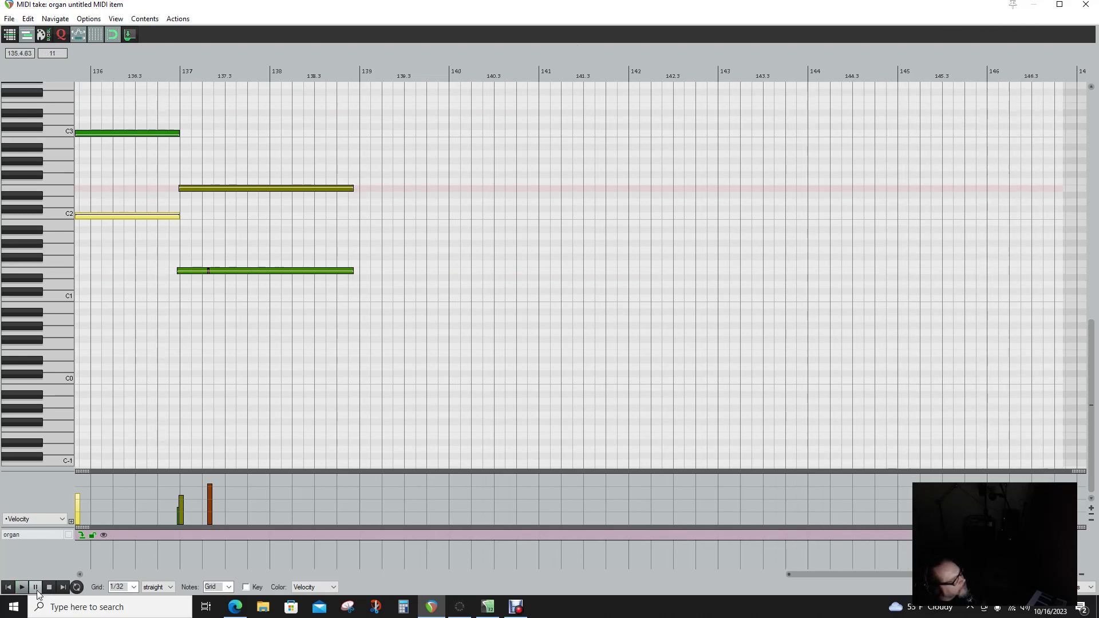
left_click(7, 588)
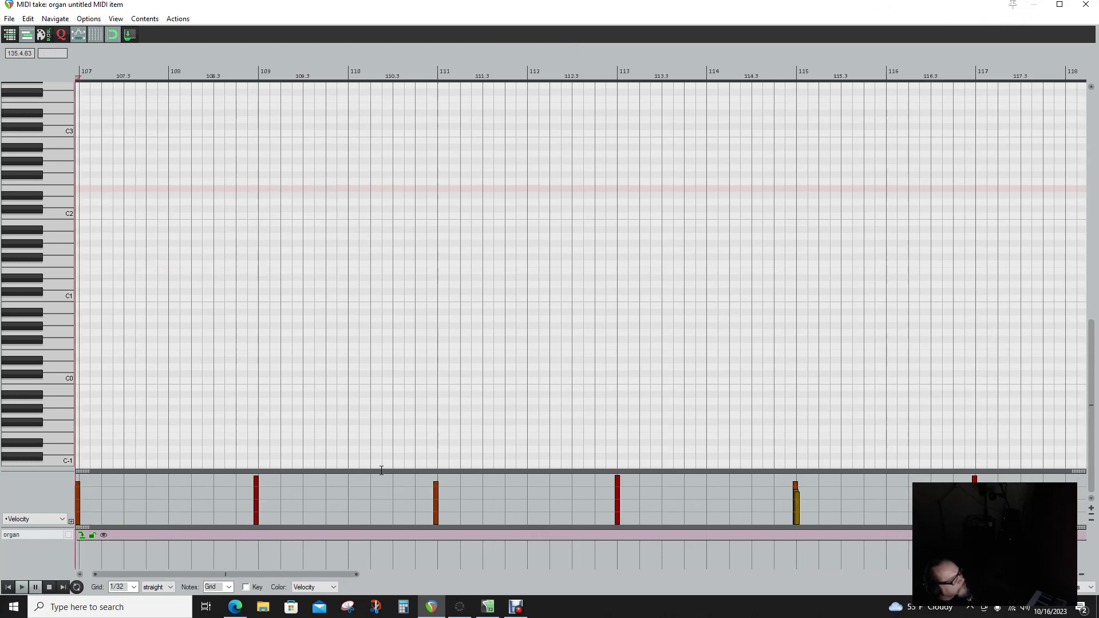
left_click_drag(1092, 370, 1092, 292)
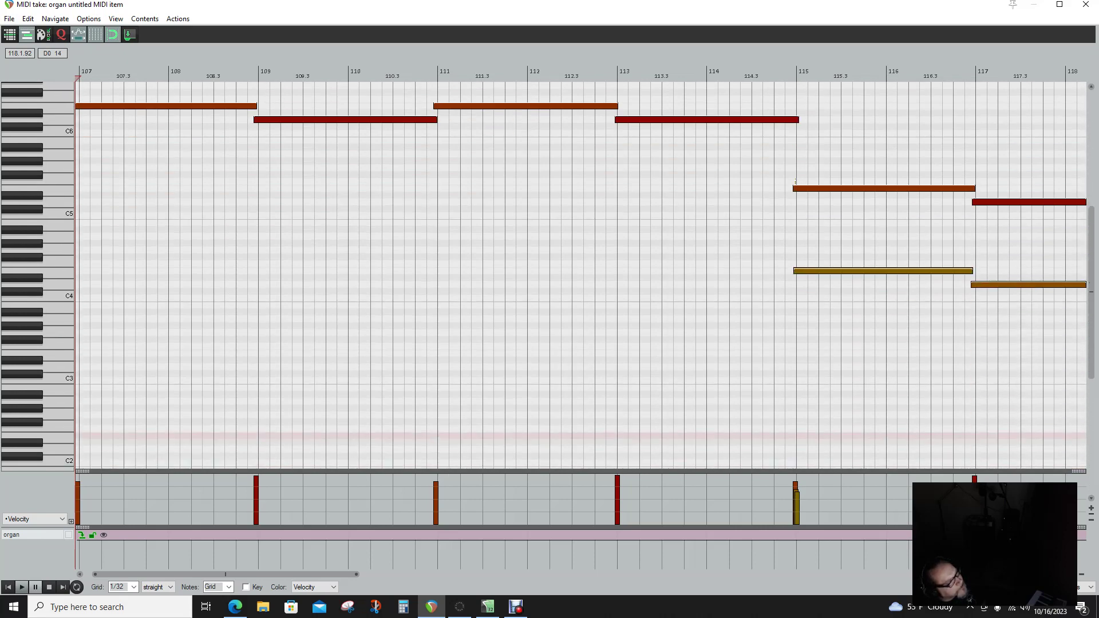
left_click(21, 588)
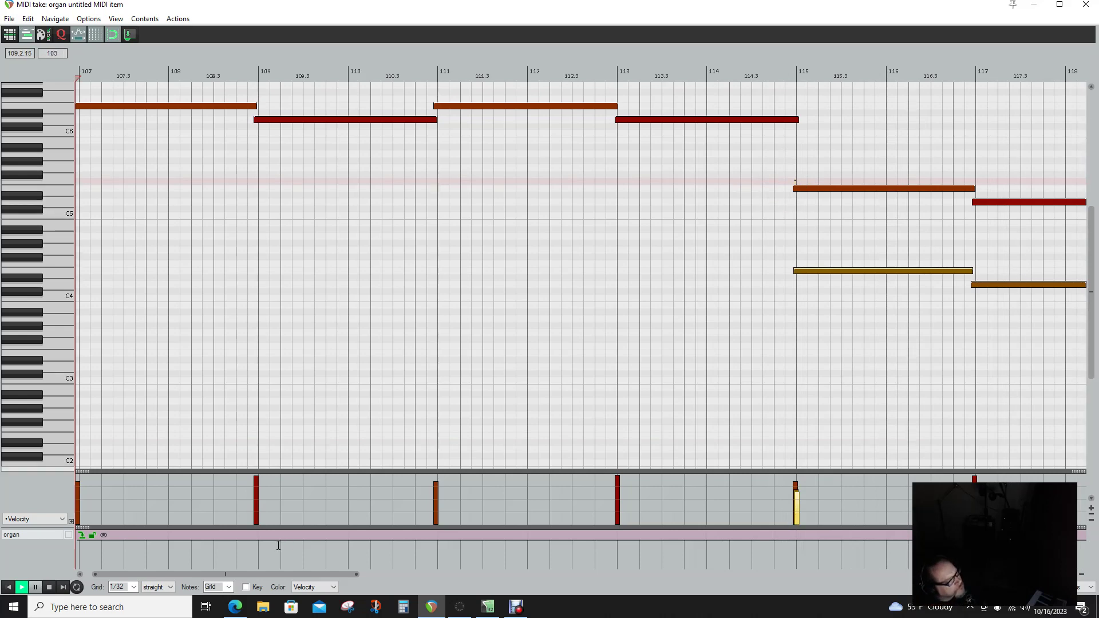
left_click_drag(245, 572, 380, 576)
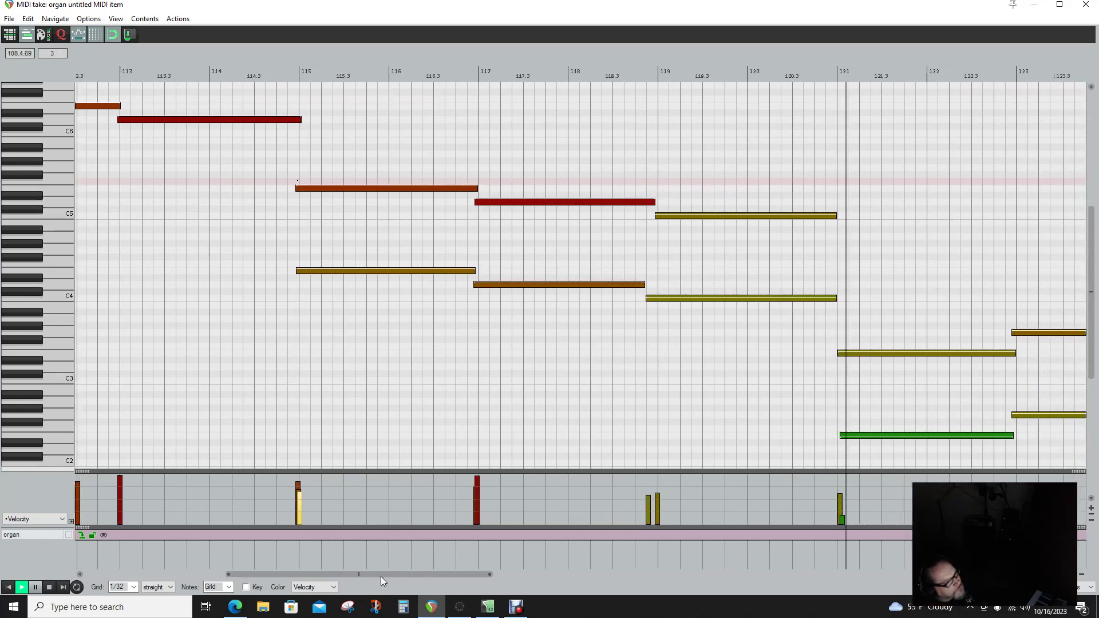
- Restart playback from the beginning, trim the start of the E6 note at bar 111 to the bar line, and pause
left_click(7, 589)
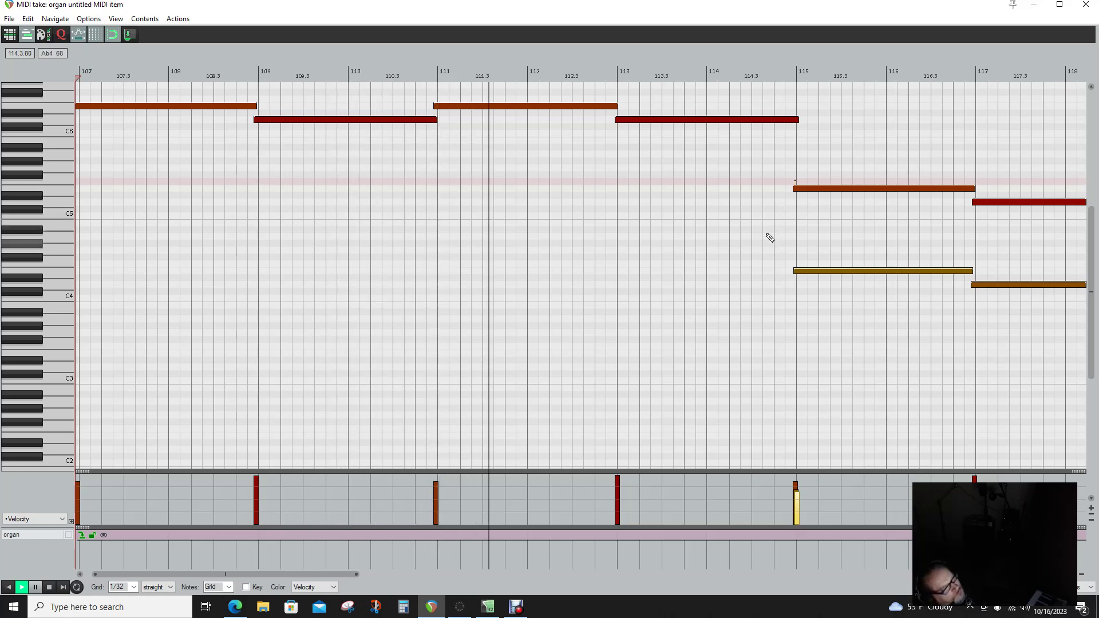
left_click_drag(436, 109, 438, 109)
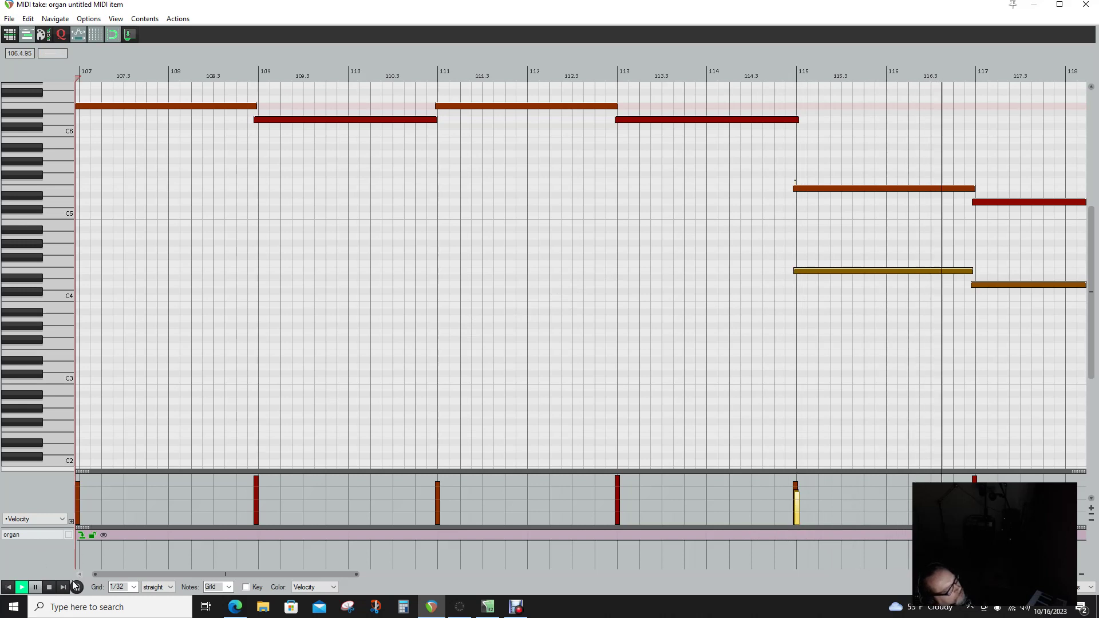
key("ctrl+space")
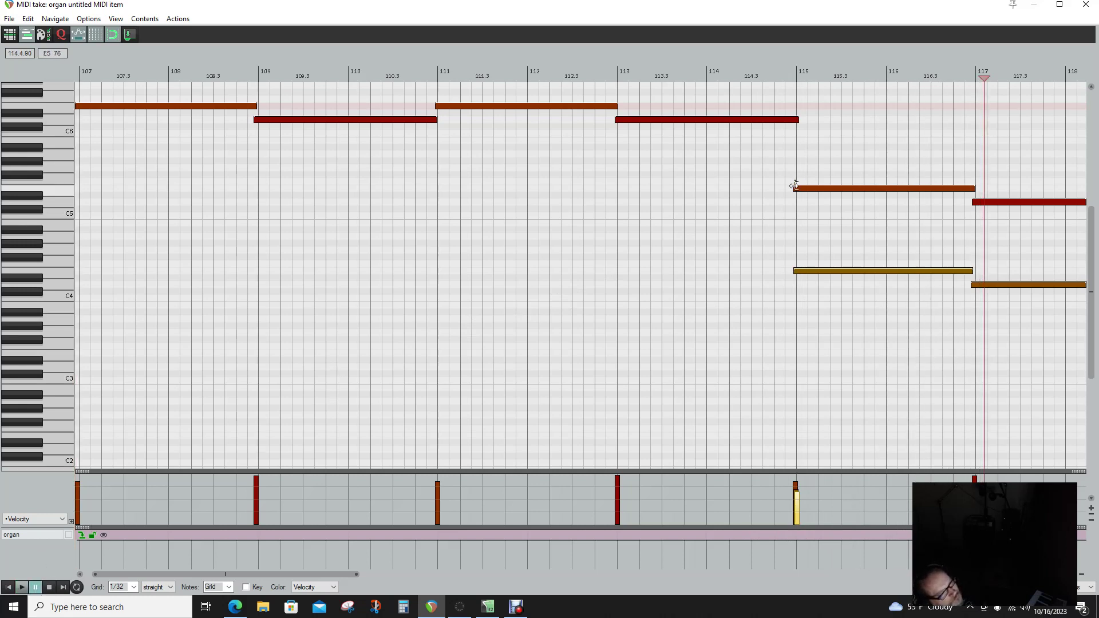
- Delete the stray short F5 notes just before bar 115
left_click(798, 183)
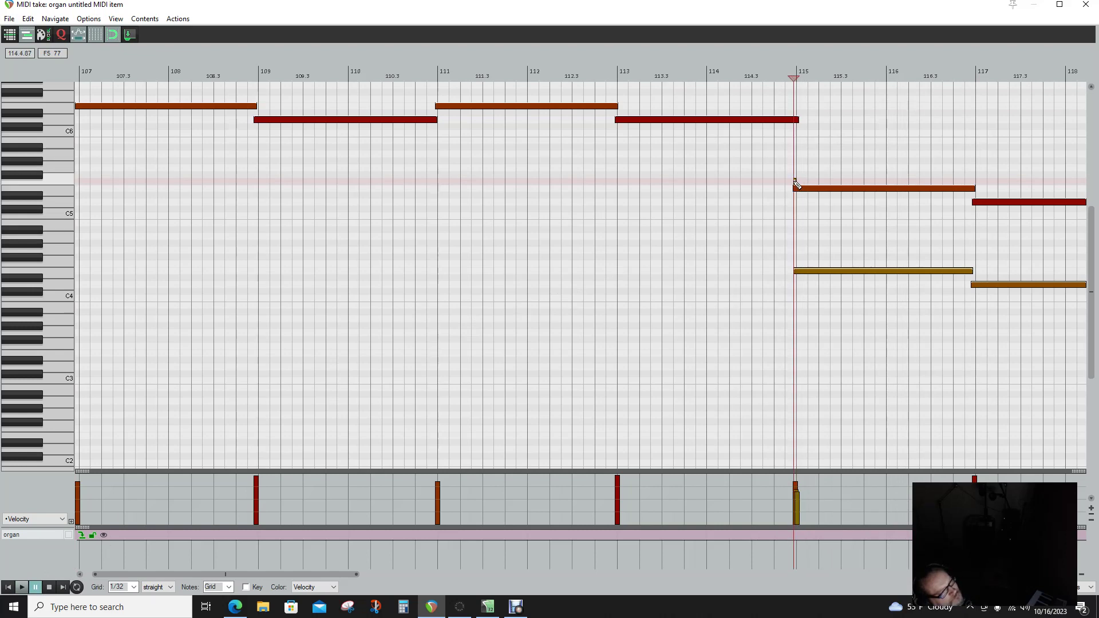
right_click(796, 178)
left_click(797, 187)
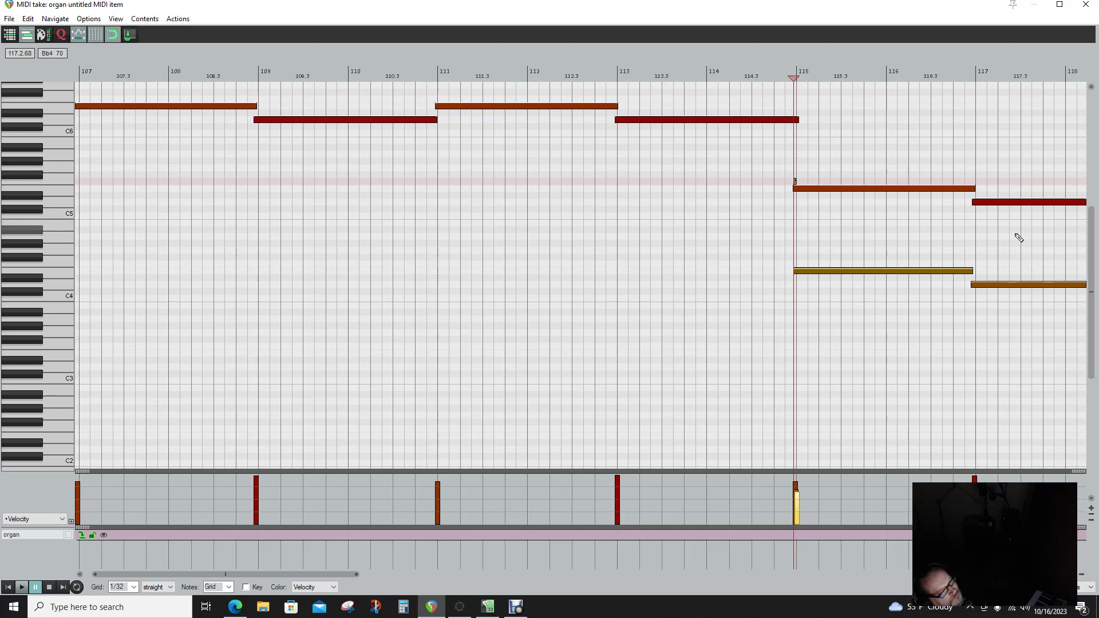
scroll(776, 277, "up", 3)
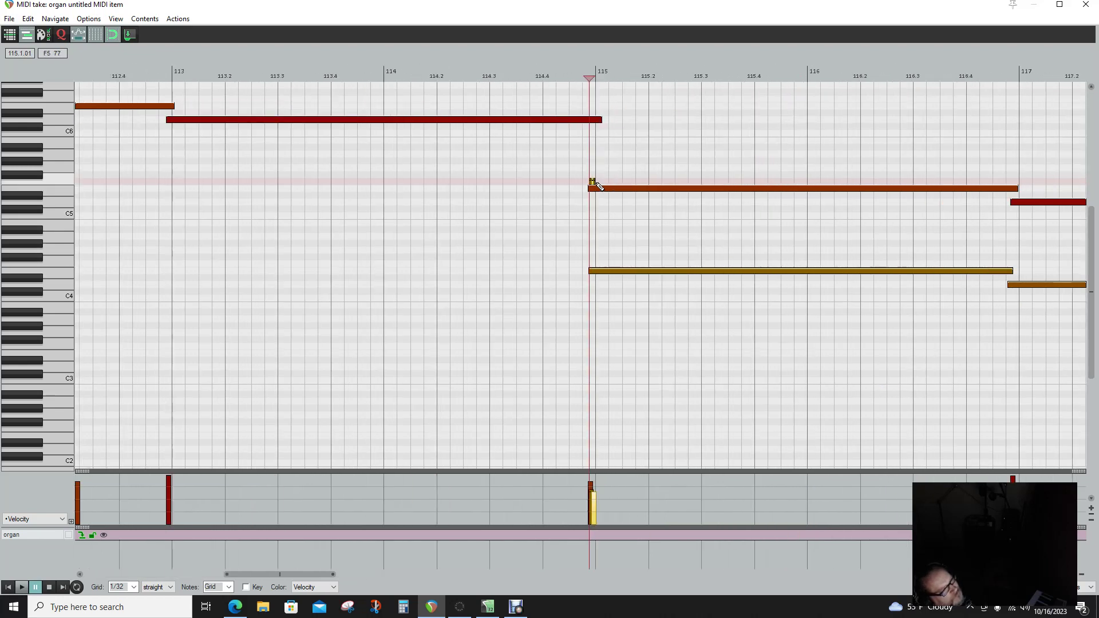
scroll(605, 182, "up", 4)
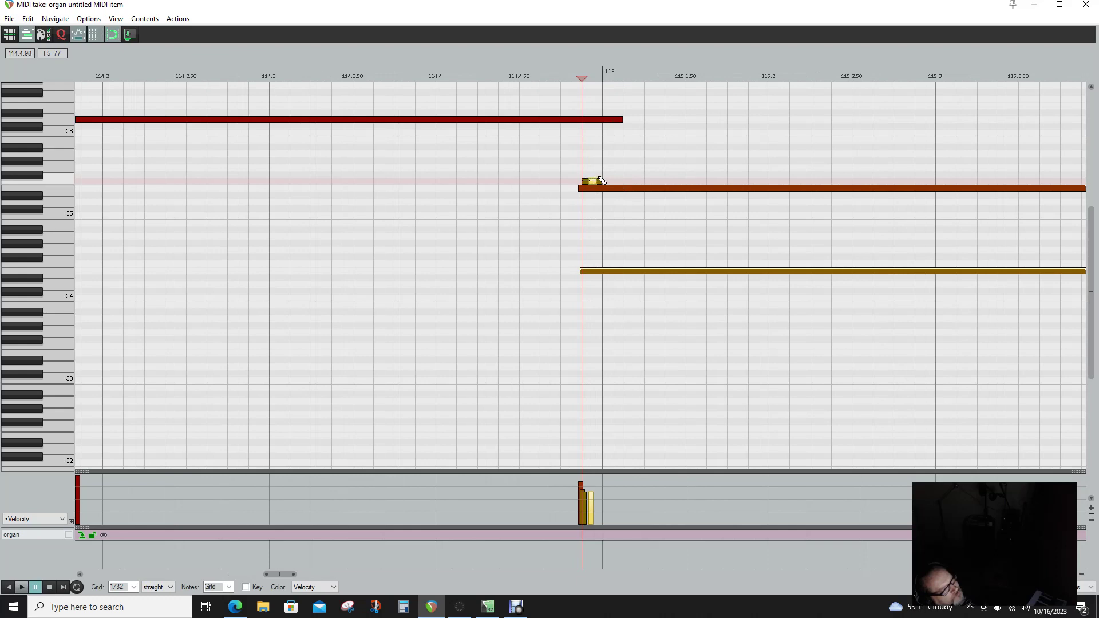
left_click(606, 182)
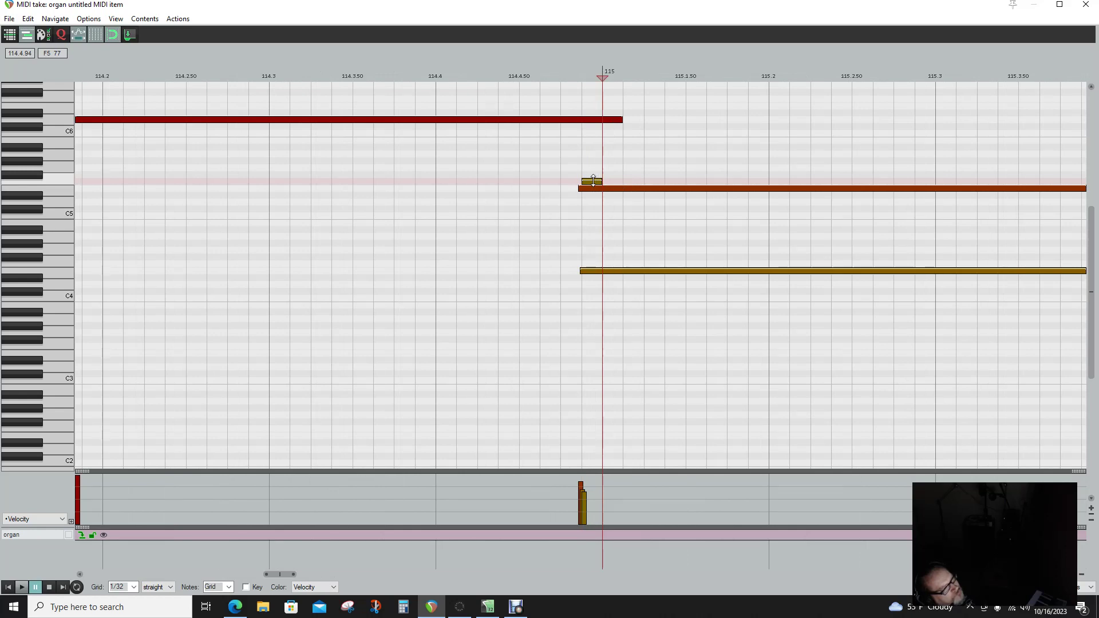
right_click(595, 181)
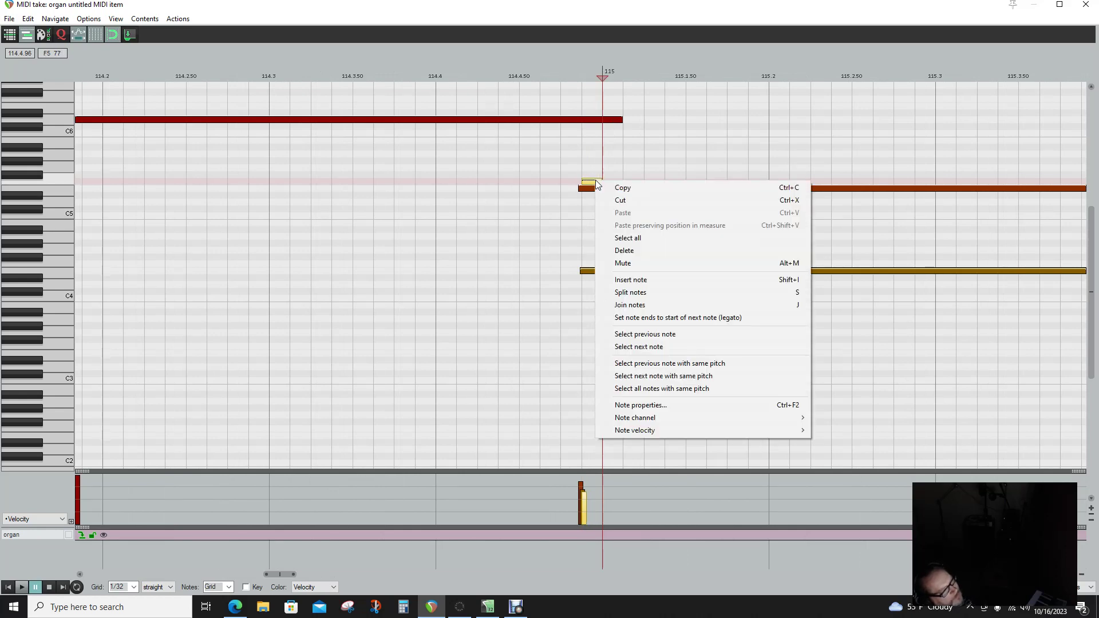
left_click(621, 251)
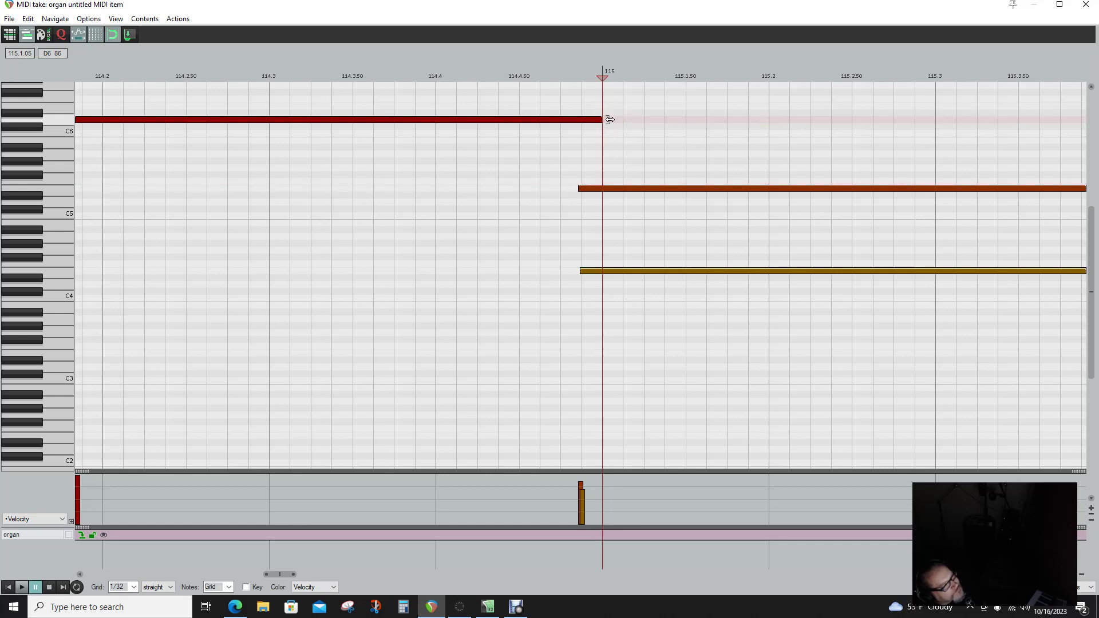
- Trim the end of the D6 note and the starts of the E5 and E4 notes to the bar 115 line
left_click_drag(581, 187, 592, 189)
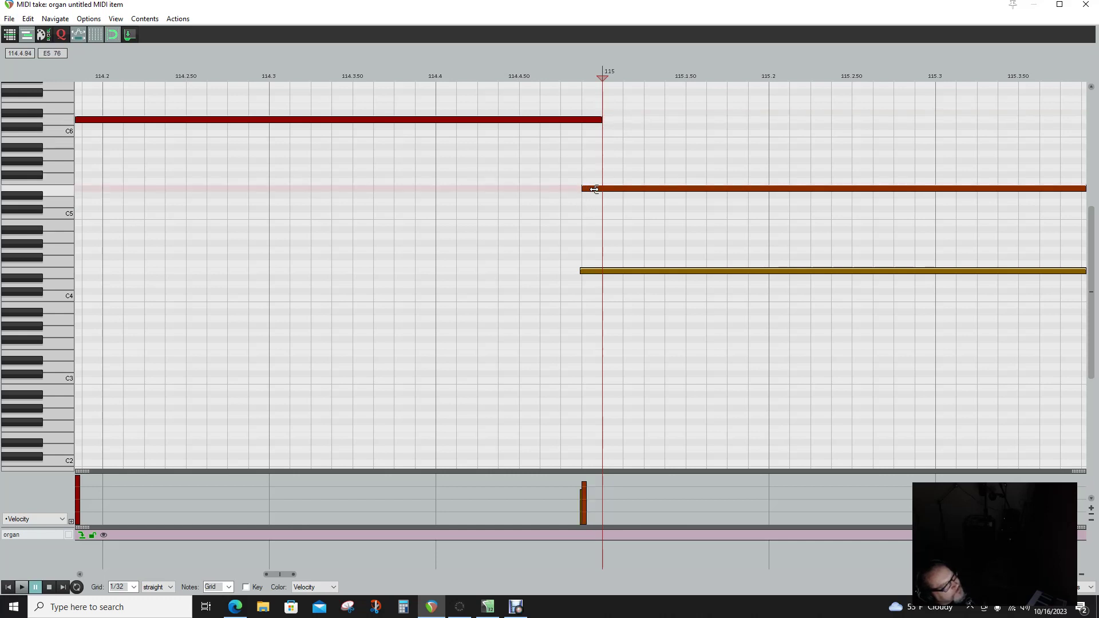
left_click_drag(582, 272, 592, 272)
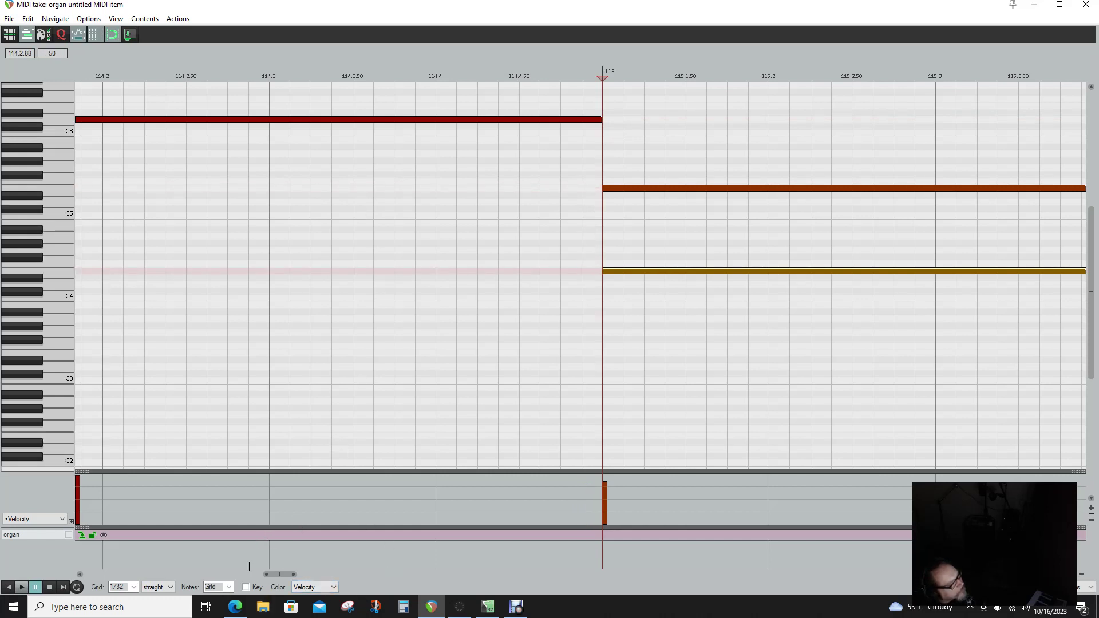
- Replay the take from the beginning, trim the start of the E2 note at bar 133 to the bar line, and stop playback
scroll(402, 352, "down", 6)
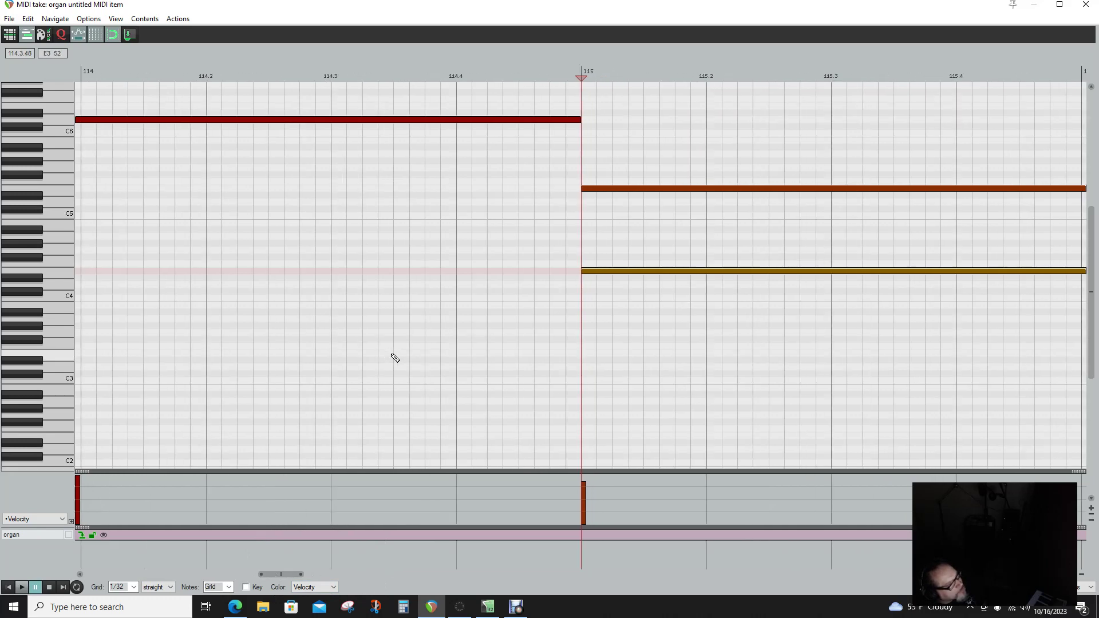
scroll(392, 361, "down", 3)
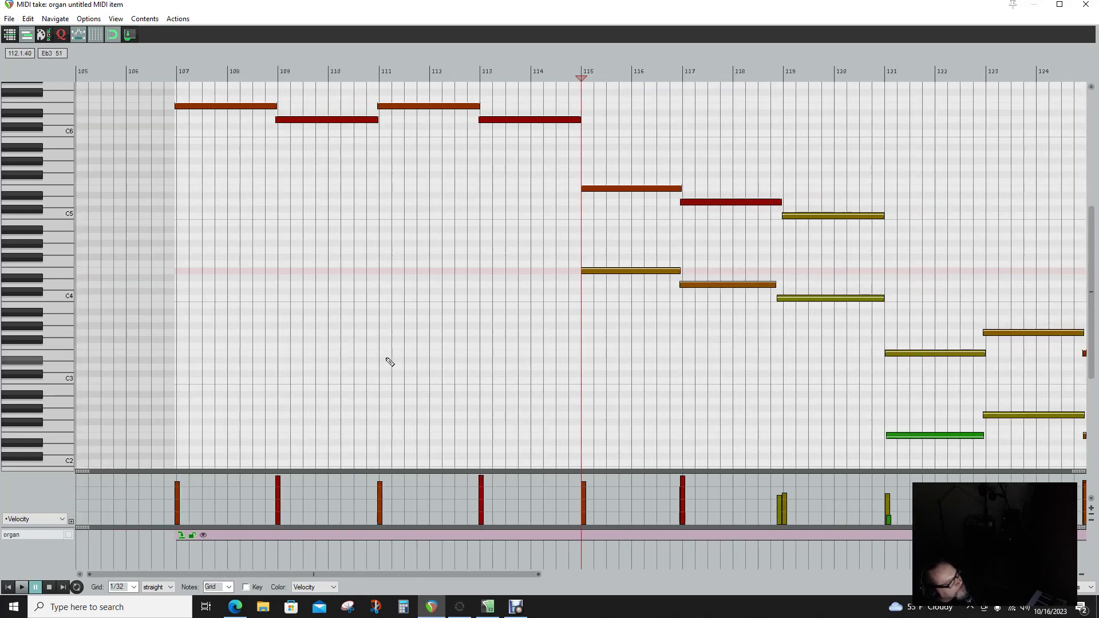
scroll(405, 323, "down", 2)
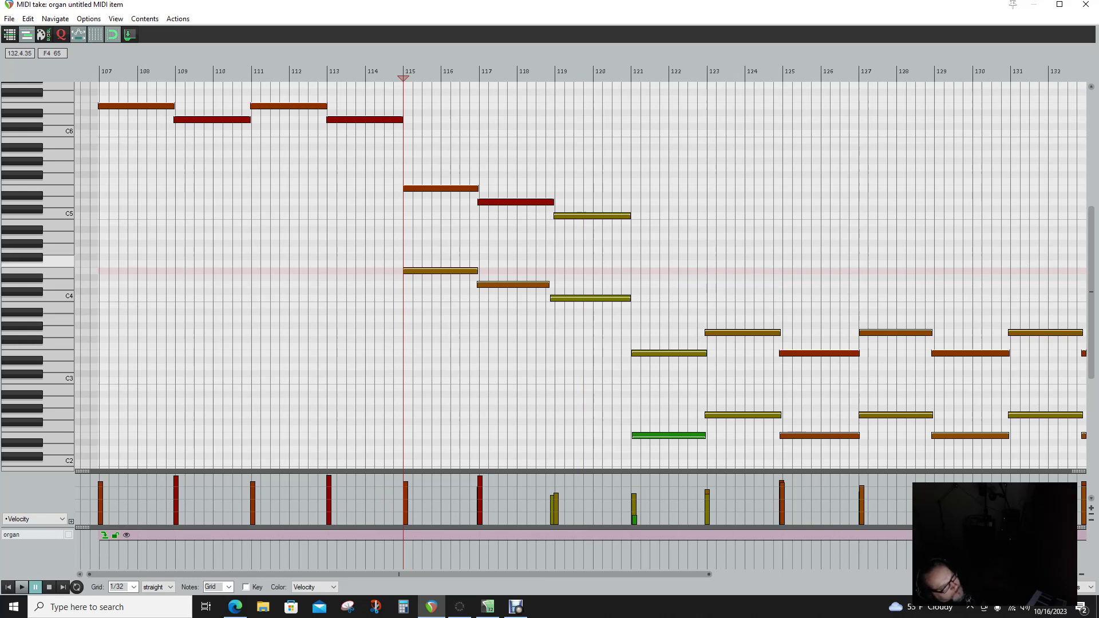
mouse_move(1094, 294)
left_mouse_down()
mouse_move(1093, 327)
mouse_move(1093, 274)
left_mouse_up()
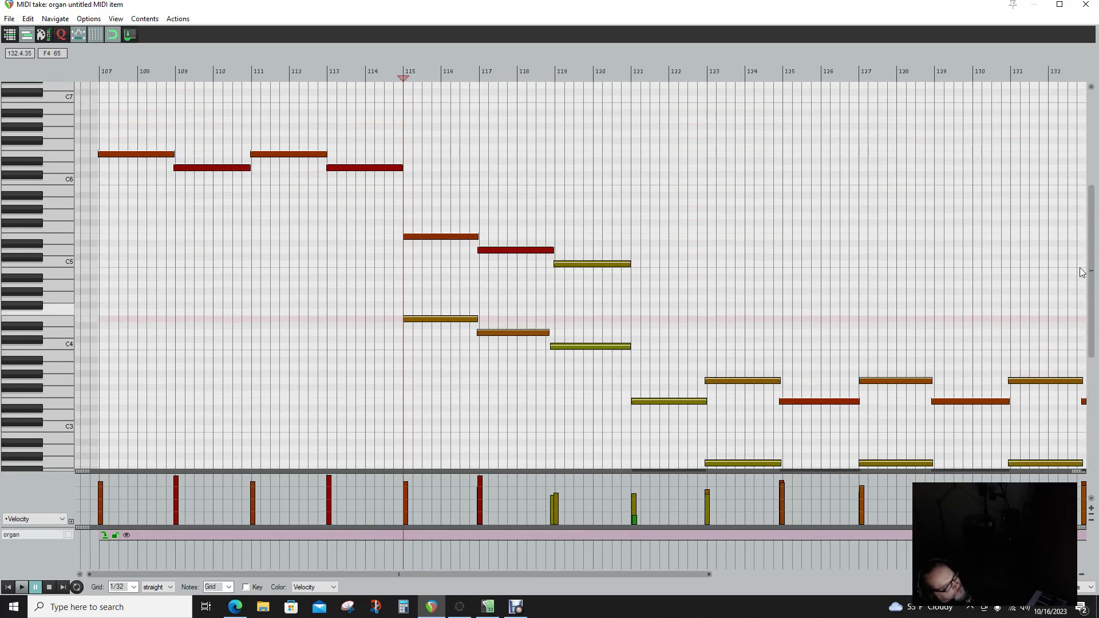
left_click(10, 589)
left_click(21, 588)
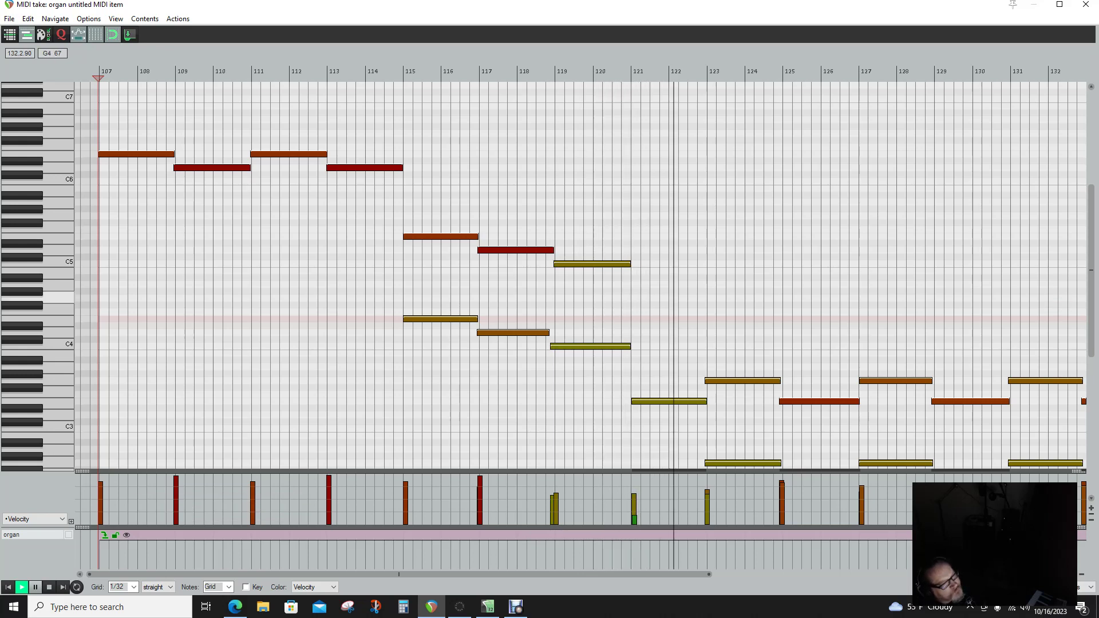
key("ctrl+m")
key("ctrl+m")
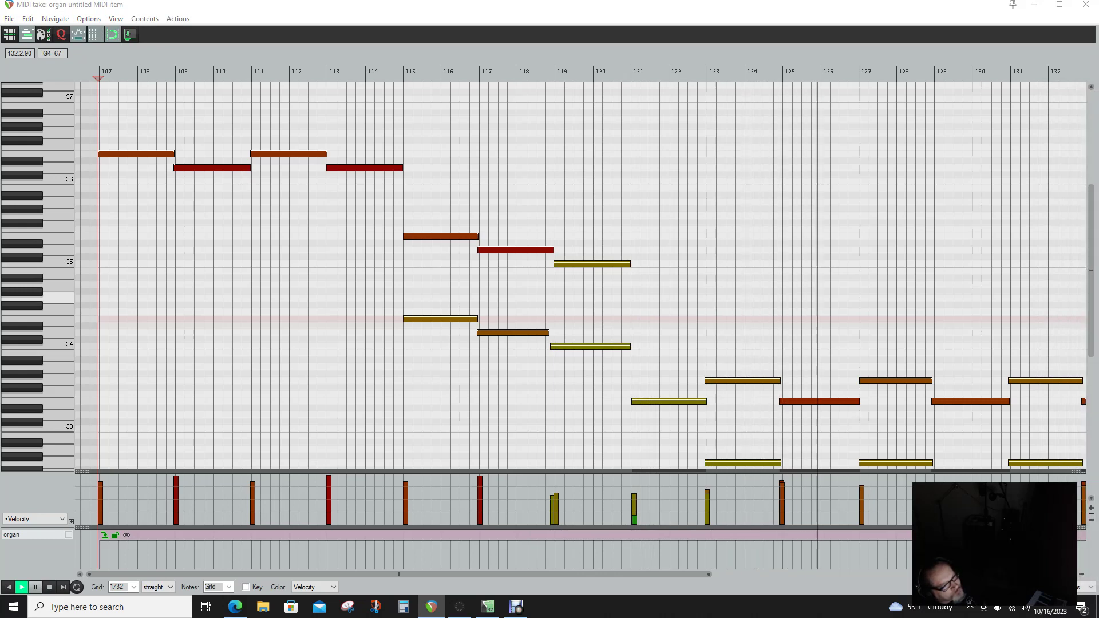
left_click_drag(1094, 259, 1094, 375)
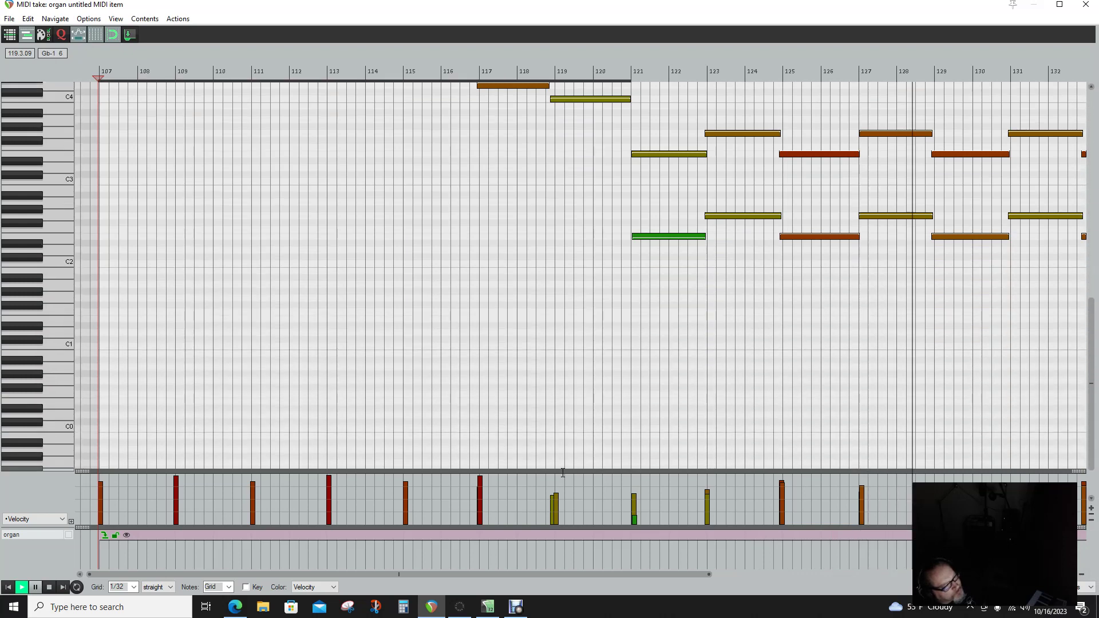
left_click_drag(579, 576, 806, 578)
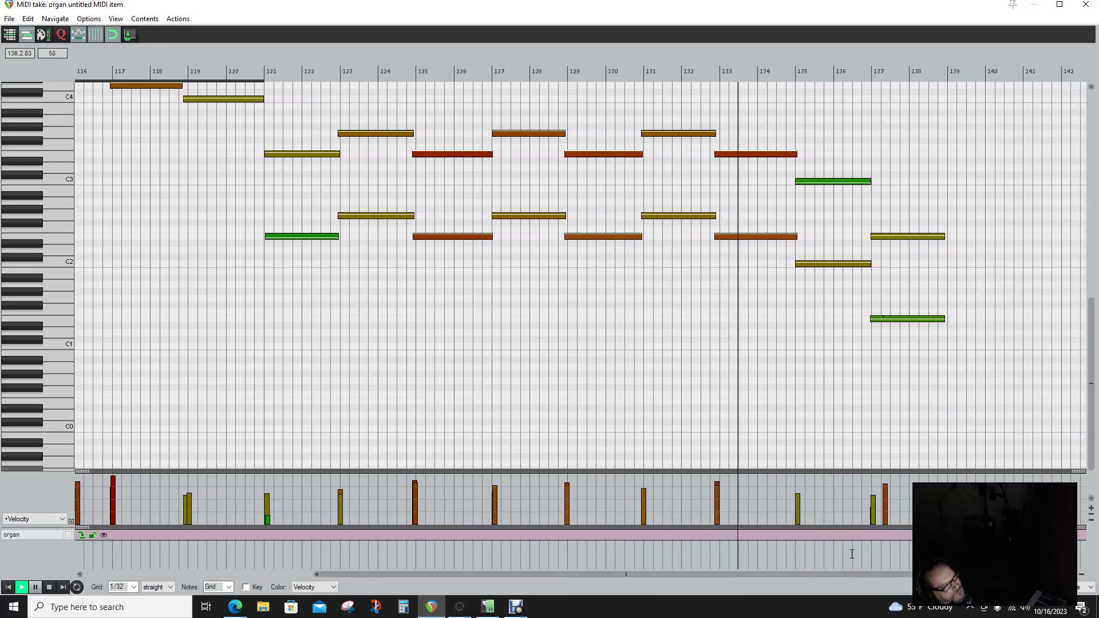
left_click_drag(716, 236, 718, 236)
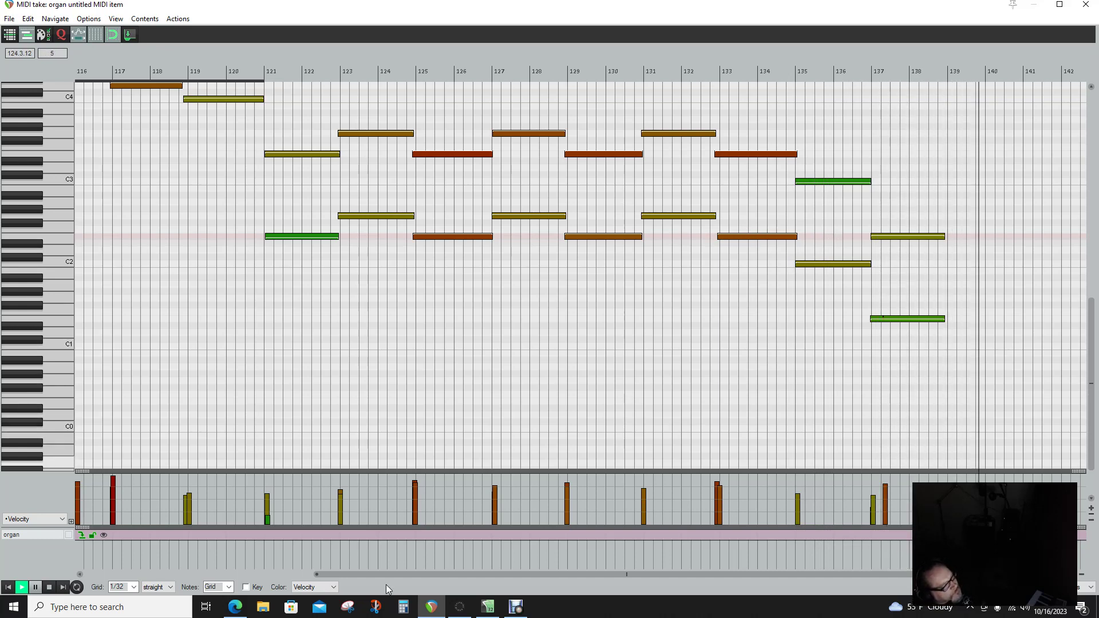
left_click(49, 588)
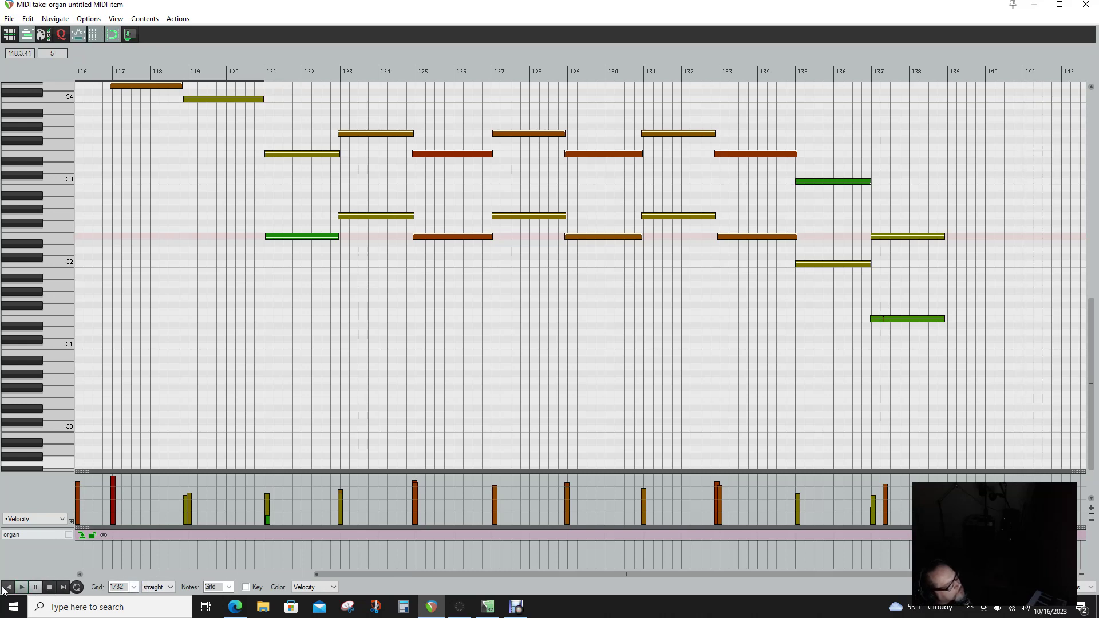
- Replay from the beginning and align the D4 note's end and the C4 and C5 notes' starts to the bar 119 line
left_click(10, 588)
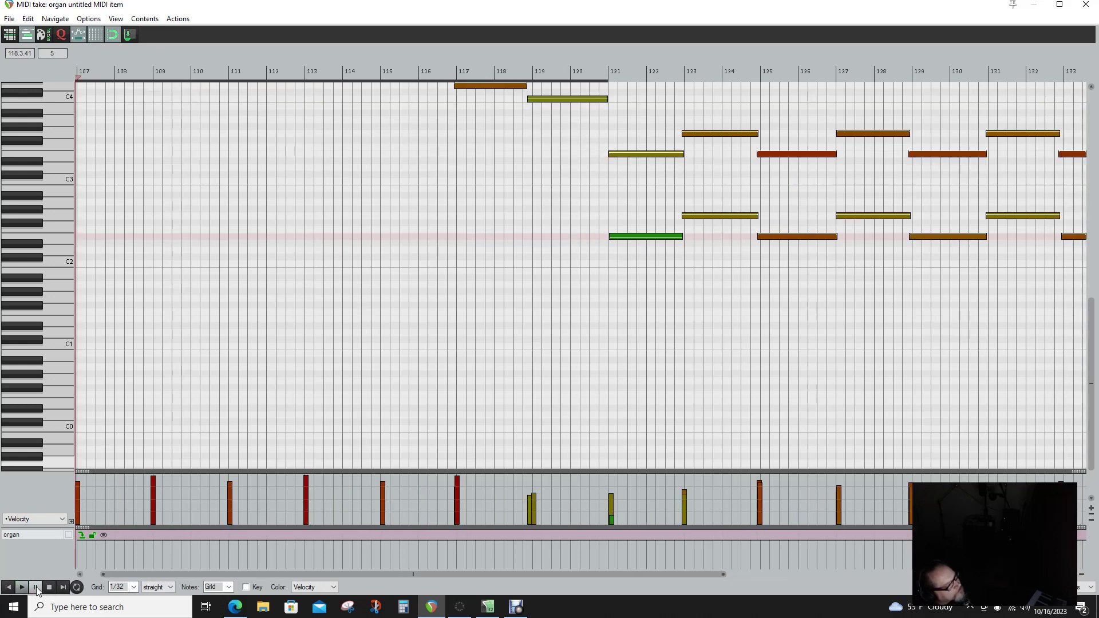
scroll(830, 378, "up", 1)
scroll(830, 378, "down", 3)
scroll(824, 381, "down", 2)
scroll(823, 380, "up", 1)
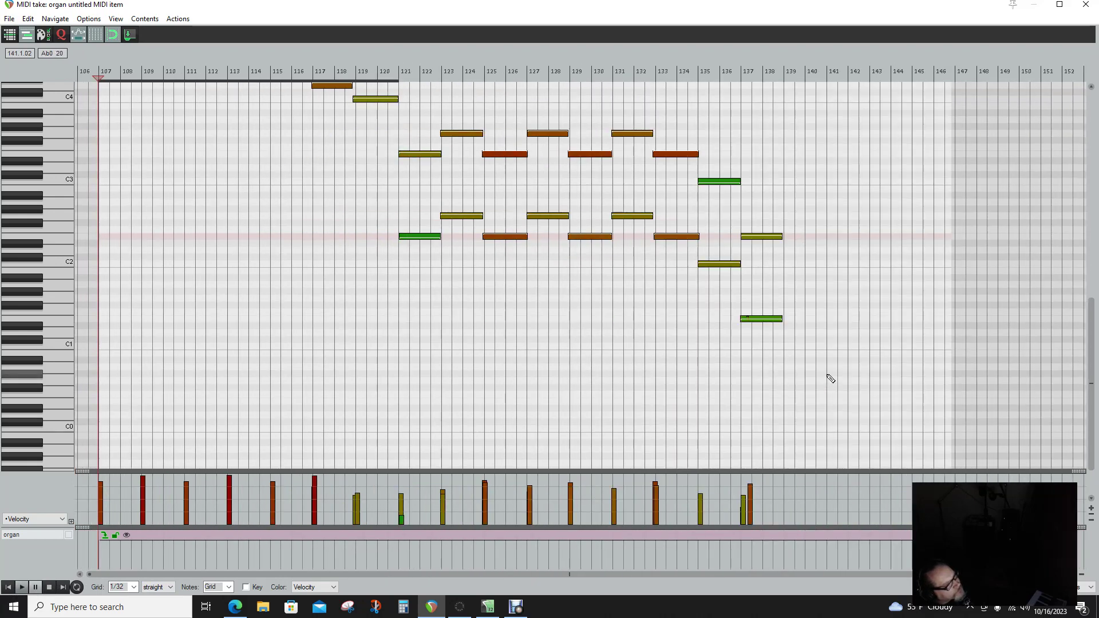
scroll(827, 380, "up", 2)
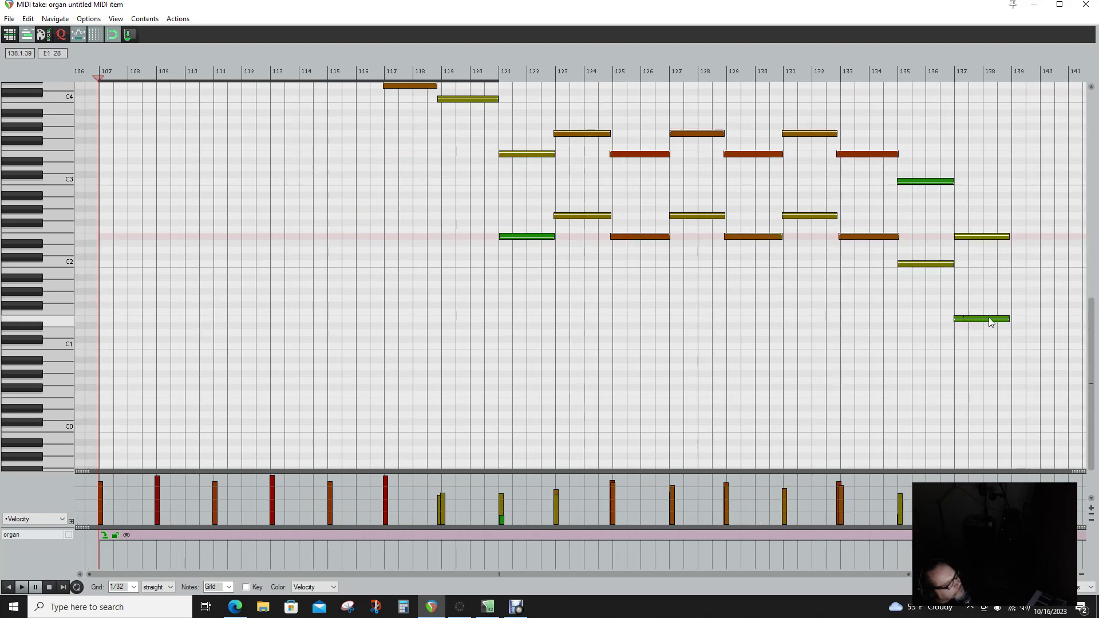
left_click_drag(1095, 335, 1084, 246)
left_click(27, 586)
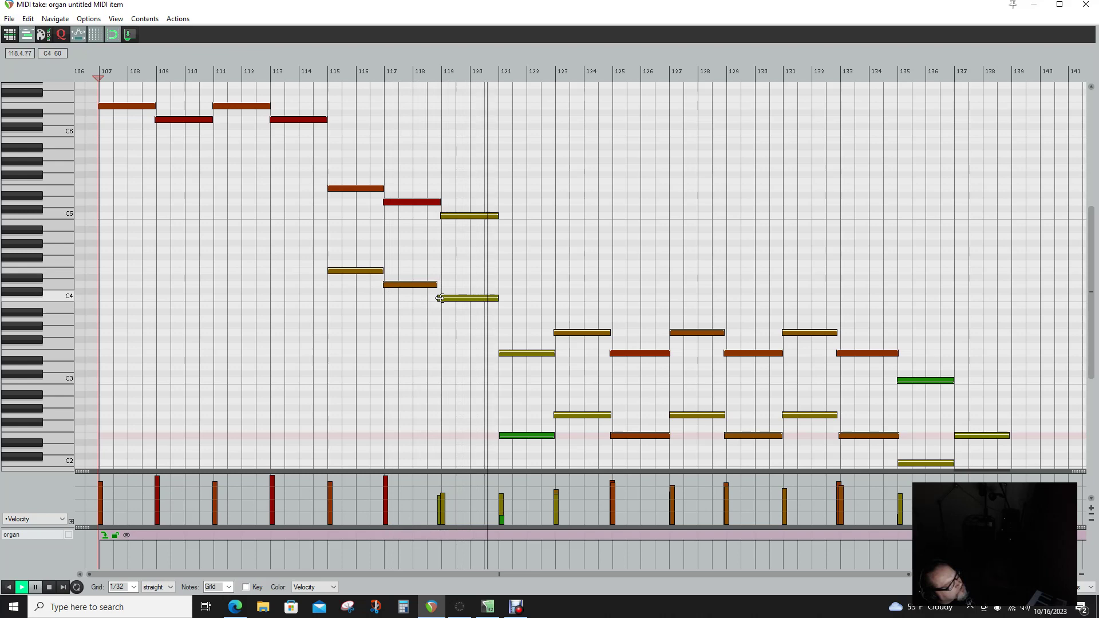
left_click_drag(440, 298, 443, 298)
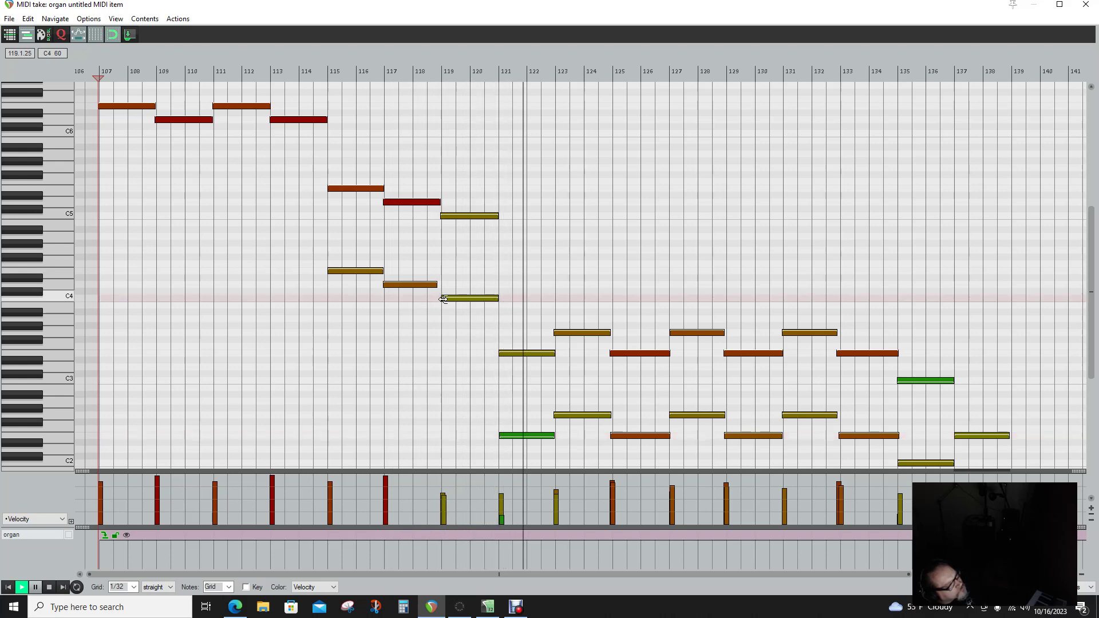
left_click_drag(440, 286, 446, 286)
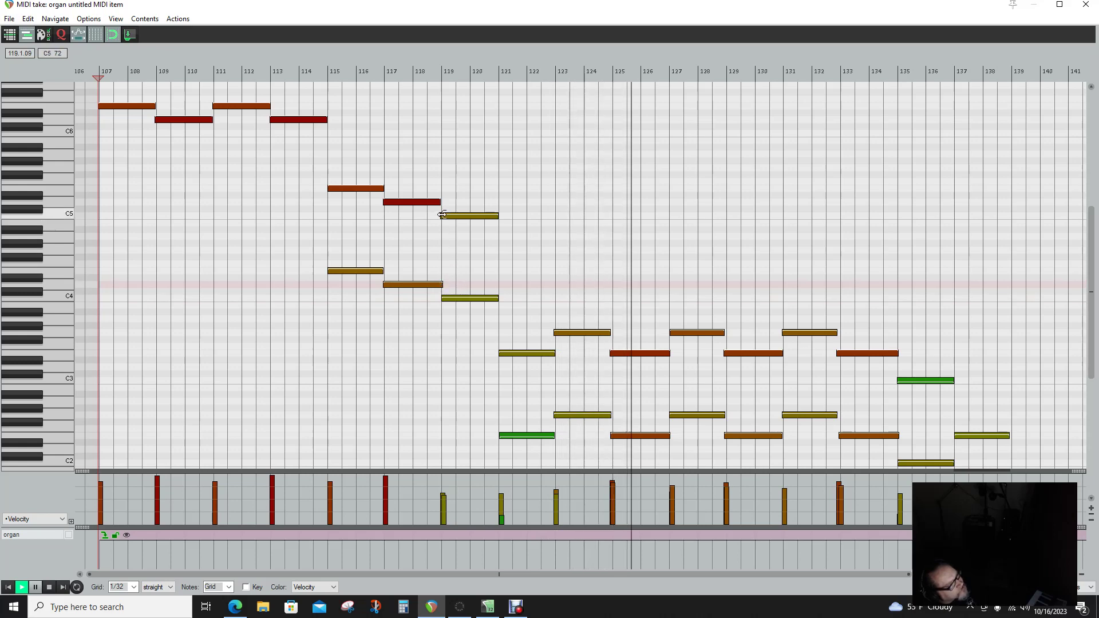
left_click(442, 217)
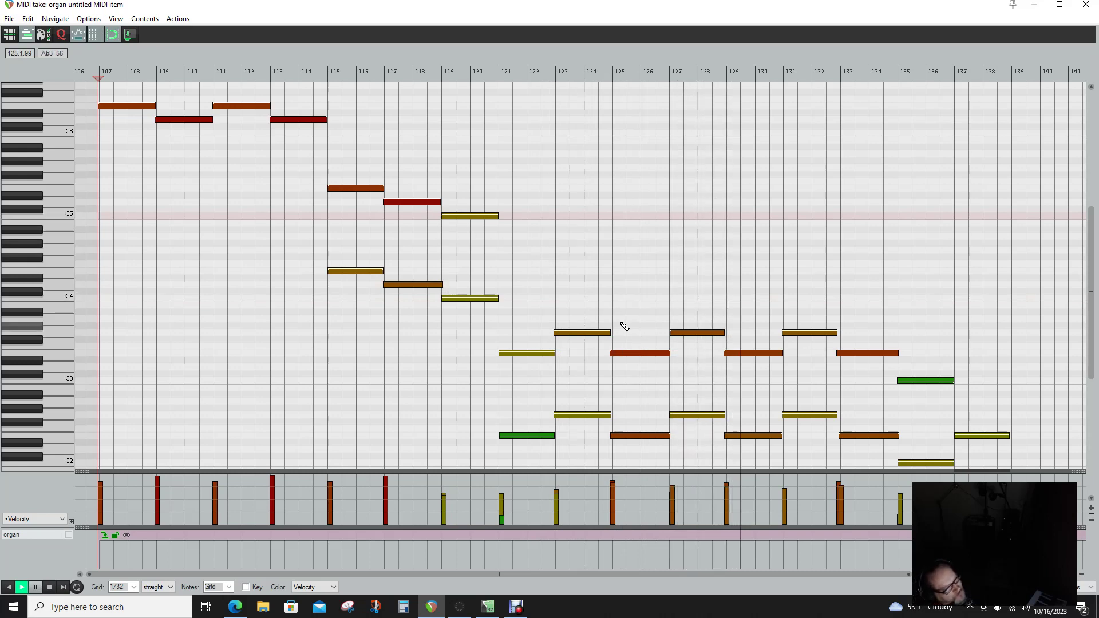
- Align the G3 note ends and E3 note starts at bars 129 and 133 to their bar lines
left_click(725, 332)
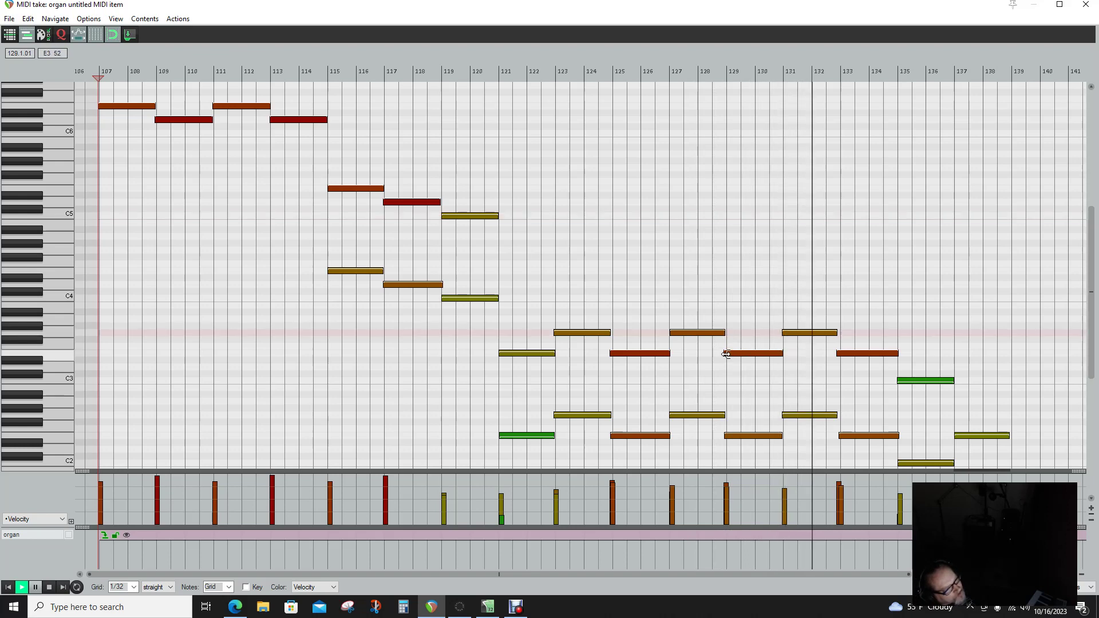
left_click(724, 353)
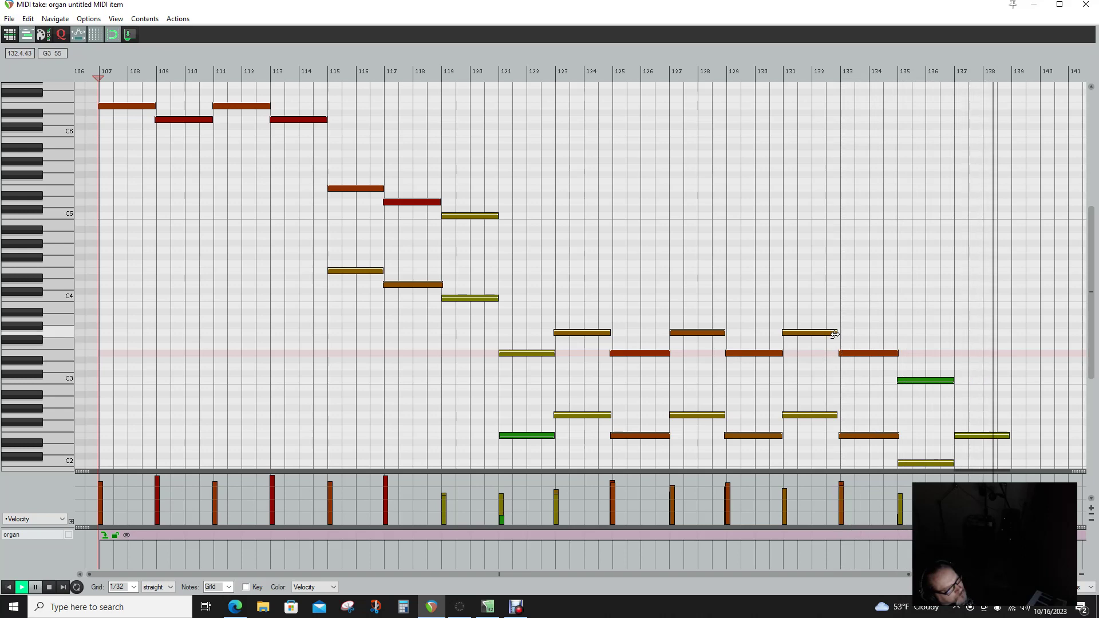
left_click_drag(837, 334, 841, 335)
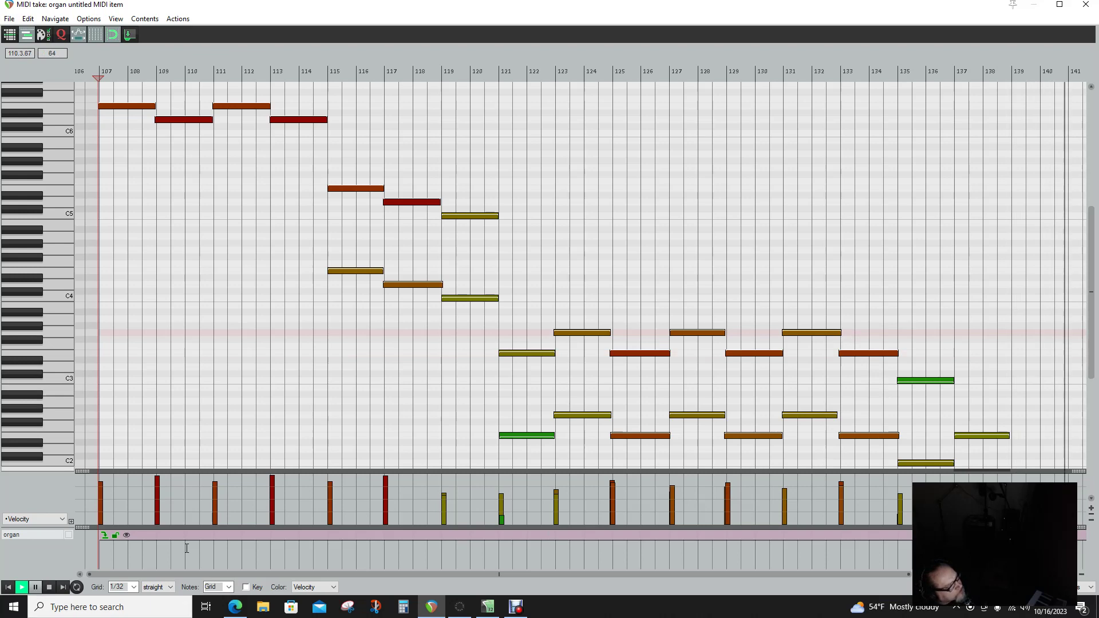
- Replay the take from the beginning and pull the start of the E3 note at bar 121 slightly earlier
left_click(8, 587)
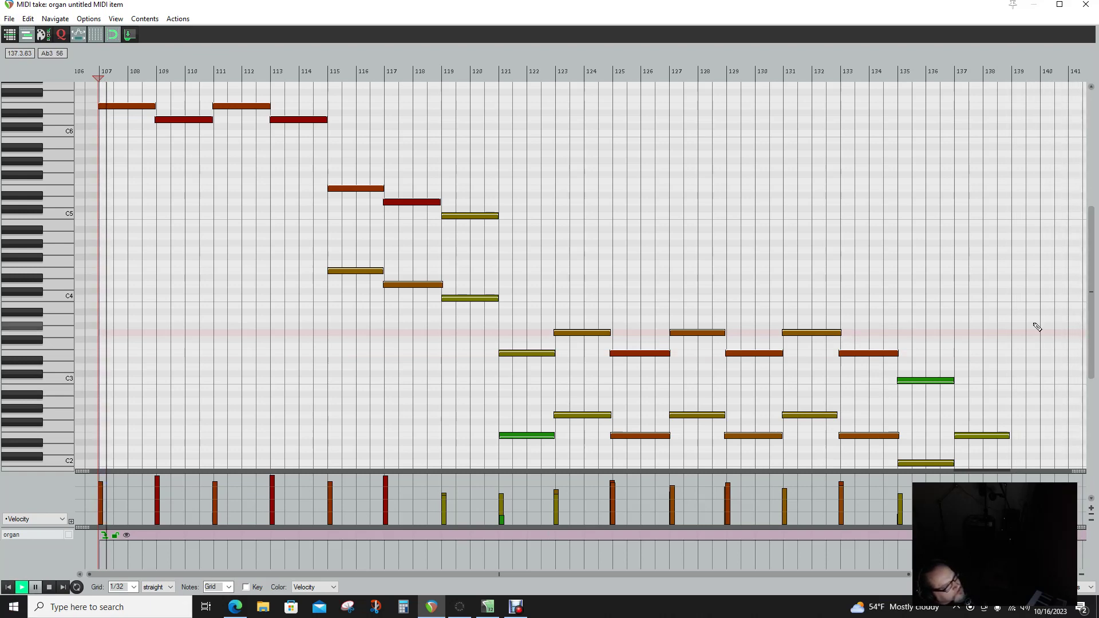
scroll(1080, 251, "down", 5)
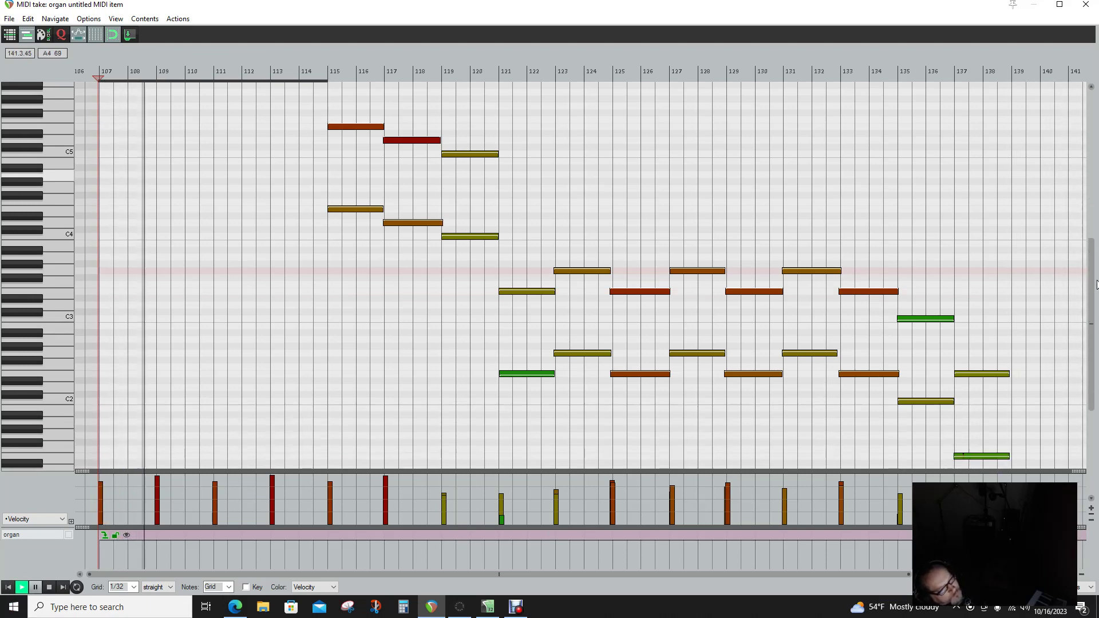
scroll(581, 275, "up", 10)
scroll(581, 274, "down", 5)
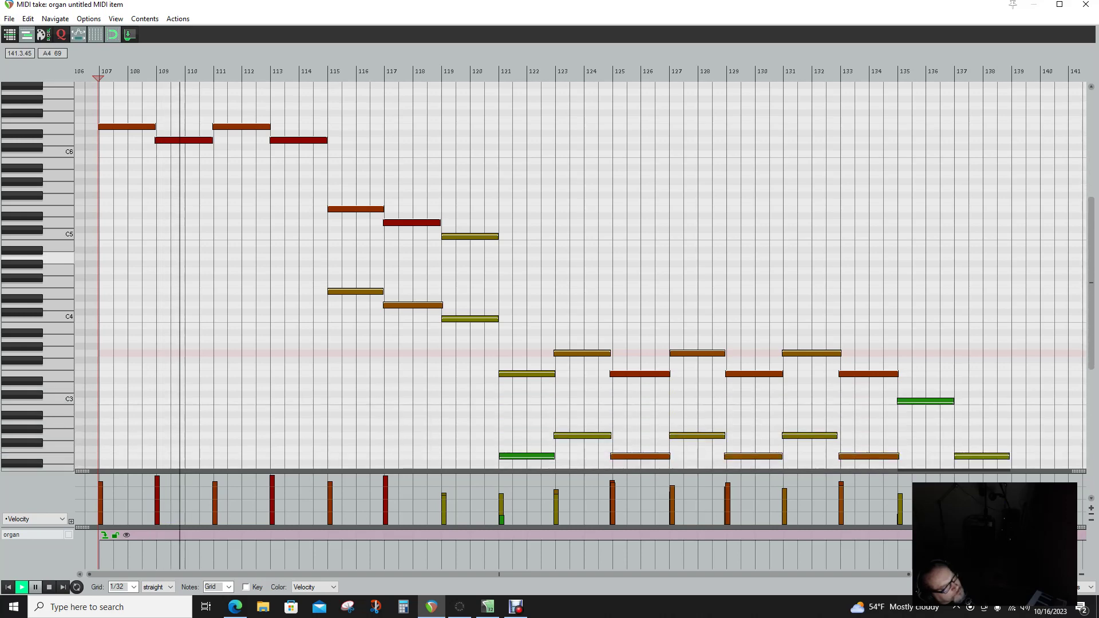
scroll(581, 275, "down", 5)
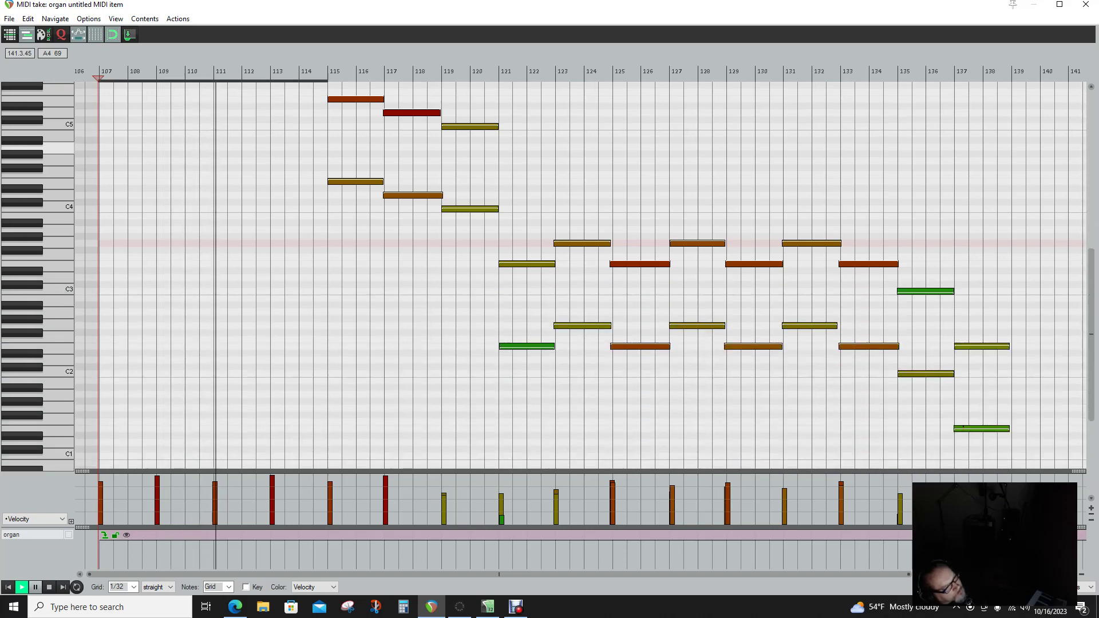
scroll(581, 275, "up", 2)
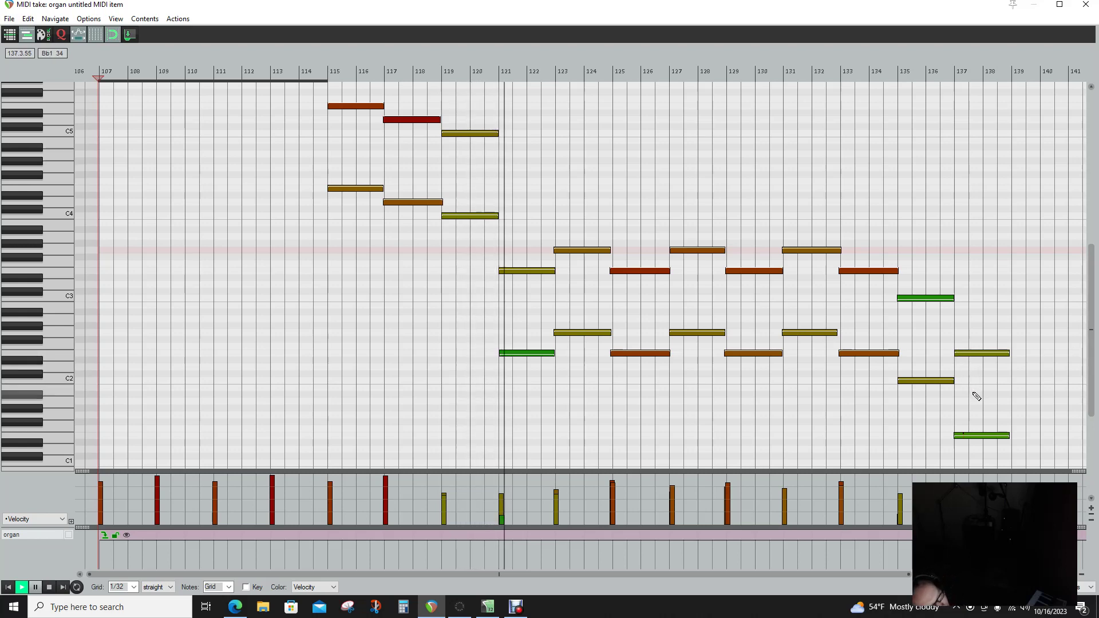
left_click_drag(500, 270, 497, 271)
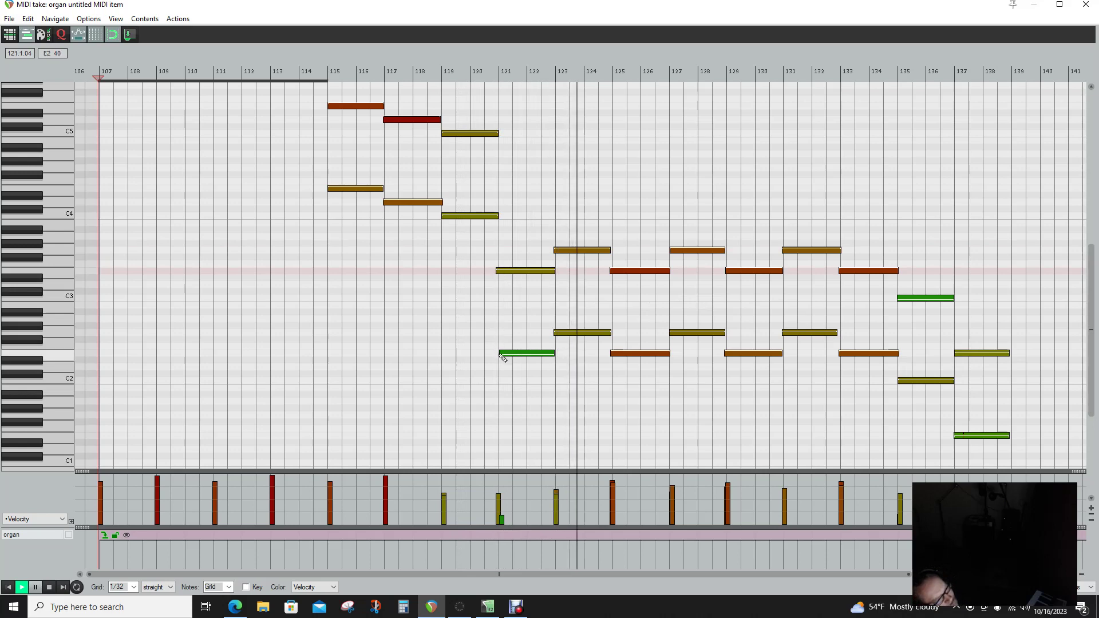
- Pull the start of the E2 note at bar 121 slightly earlier, replay the take to check it, stop playback and return to the beginning
left_click_drag(501, 354, 498, 354)
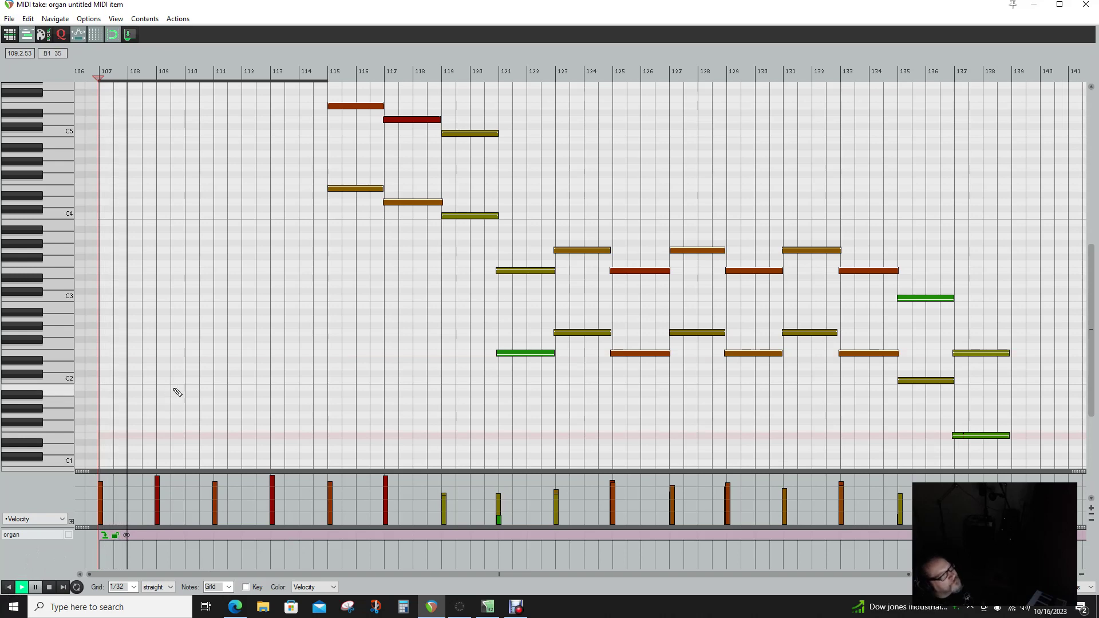
scroll(1014, 238, "up", 4)
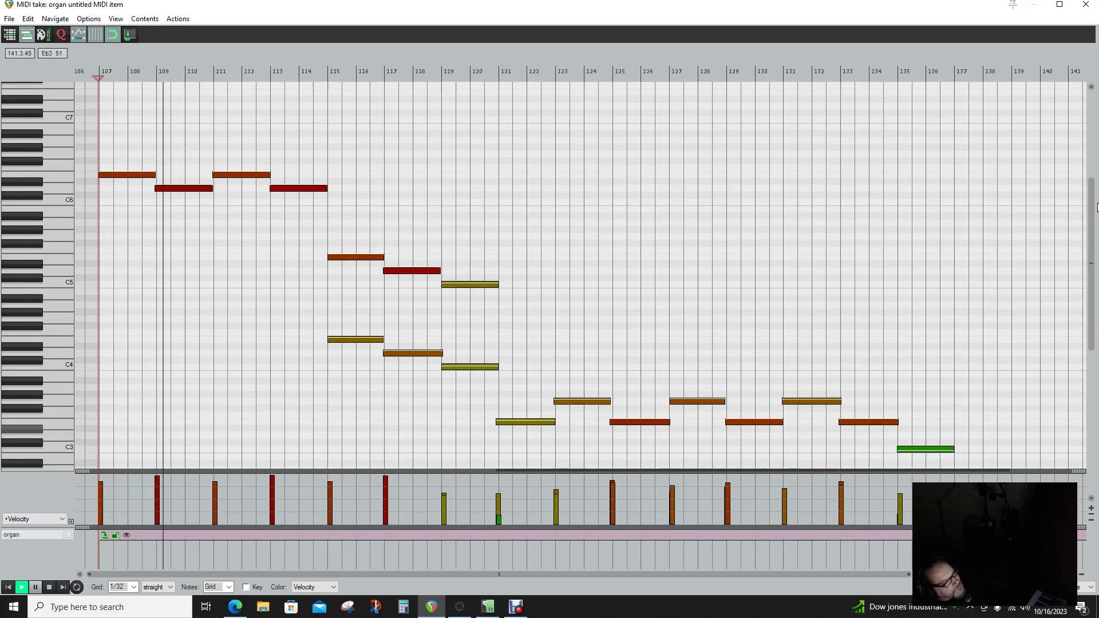
scroll(581, 275, "down", 1)
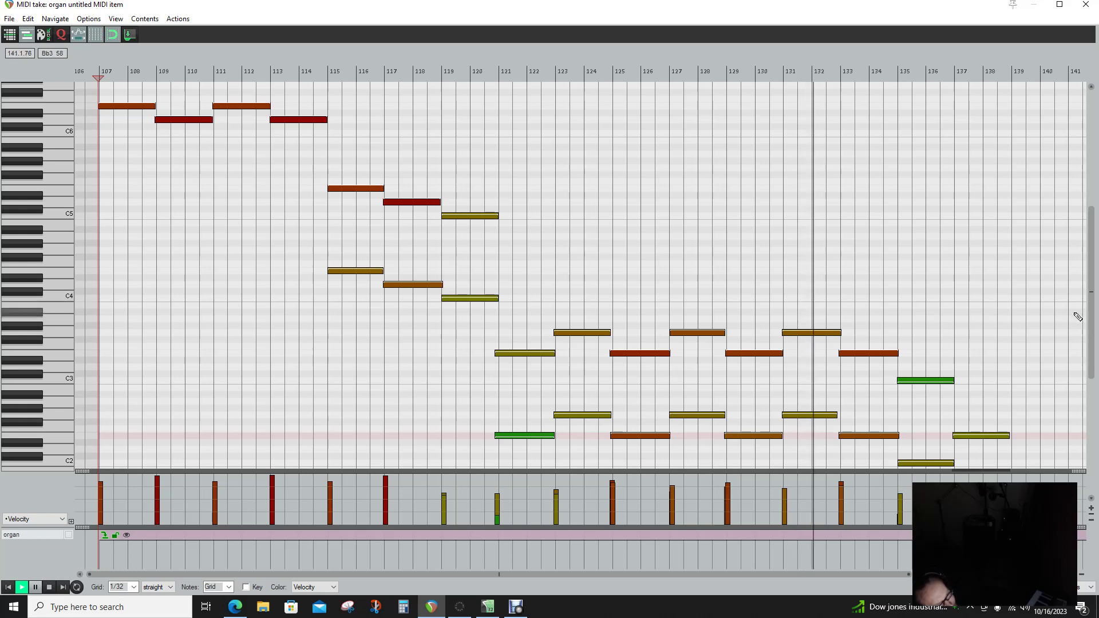
left_click_drag(1096, 304, 1094, 377)
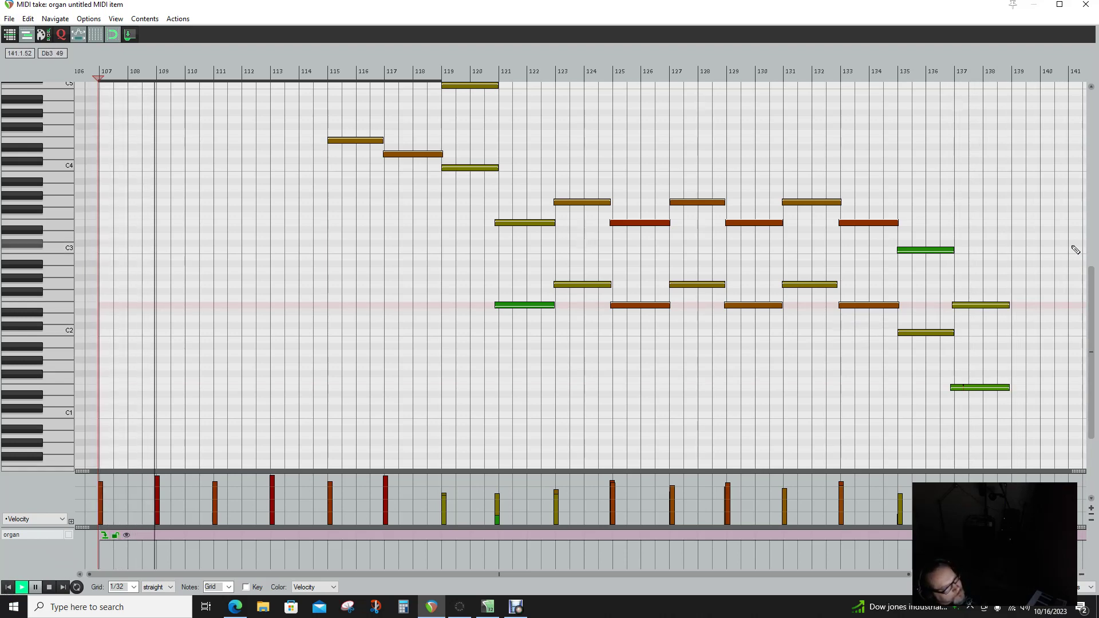
left_click_drag(1095, 279, 1091, 213)
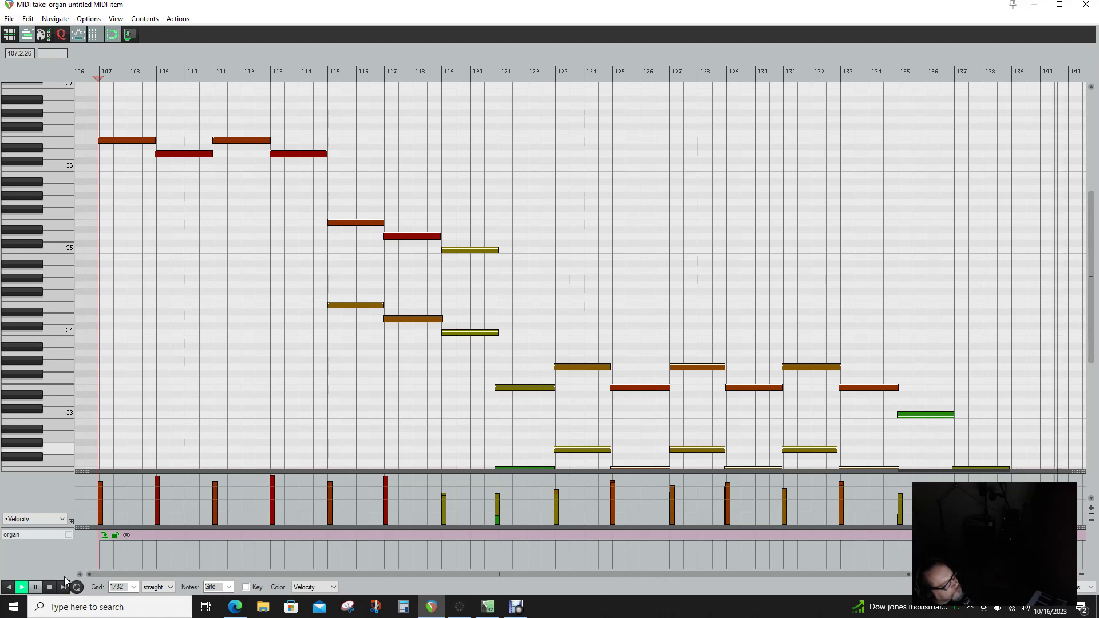
left_click(50, 588)
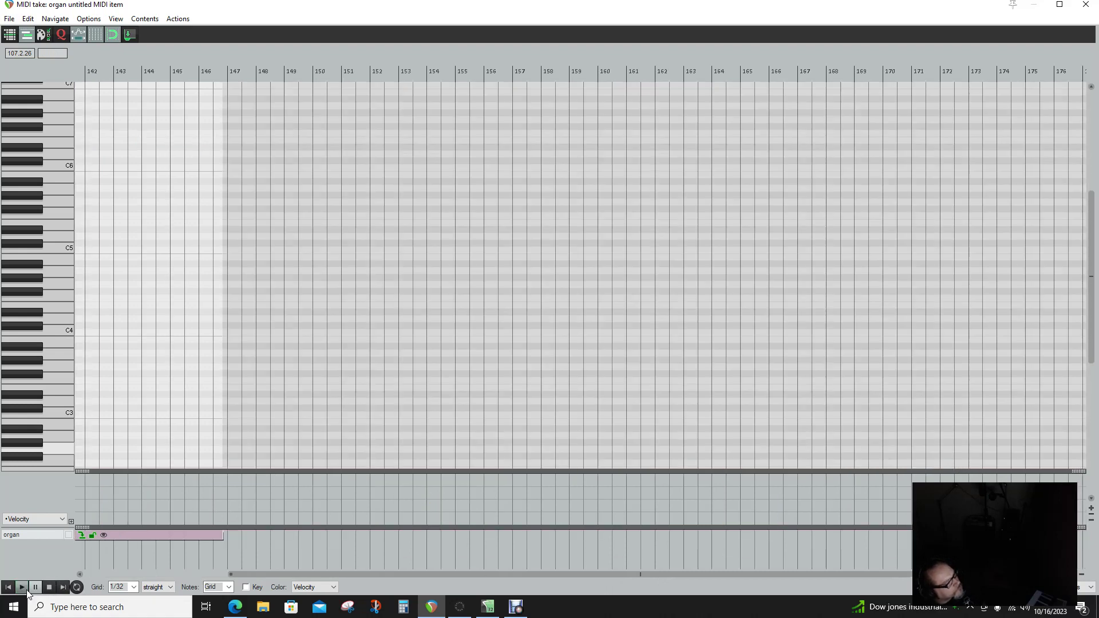
left_click(9, 588)
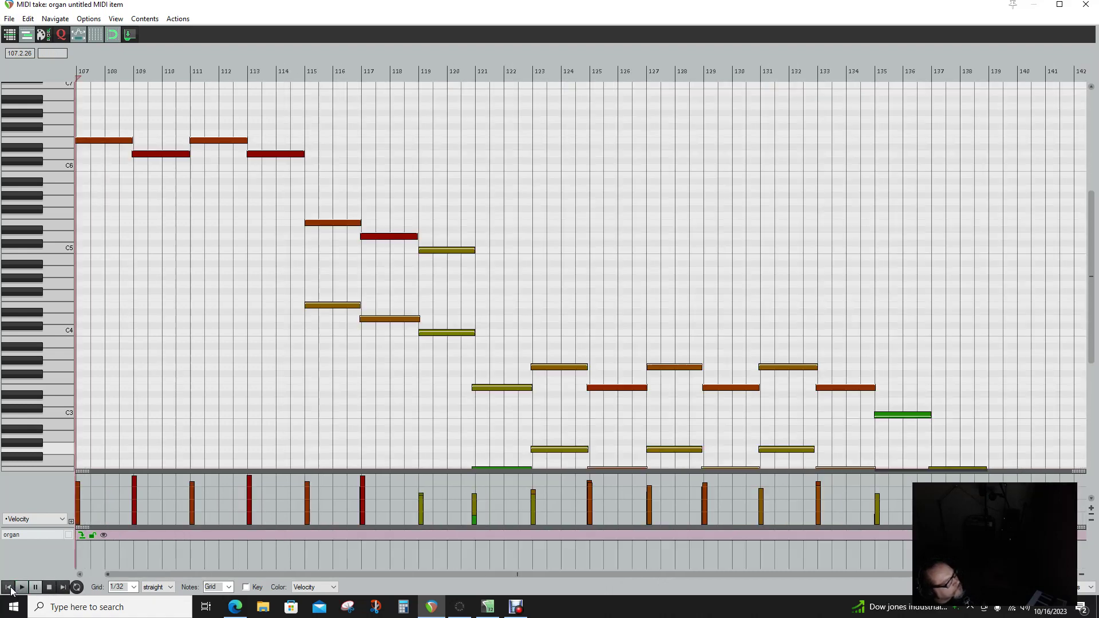
- Close the MIDI editor, play the organ part together with the other tracks in the arrangement, and stop playback
left_click(1085, 6)
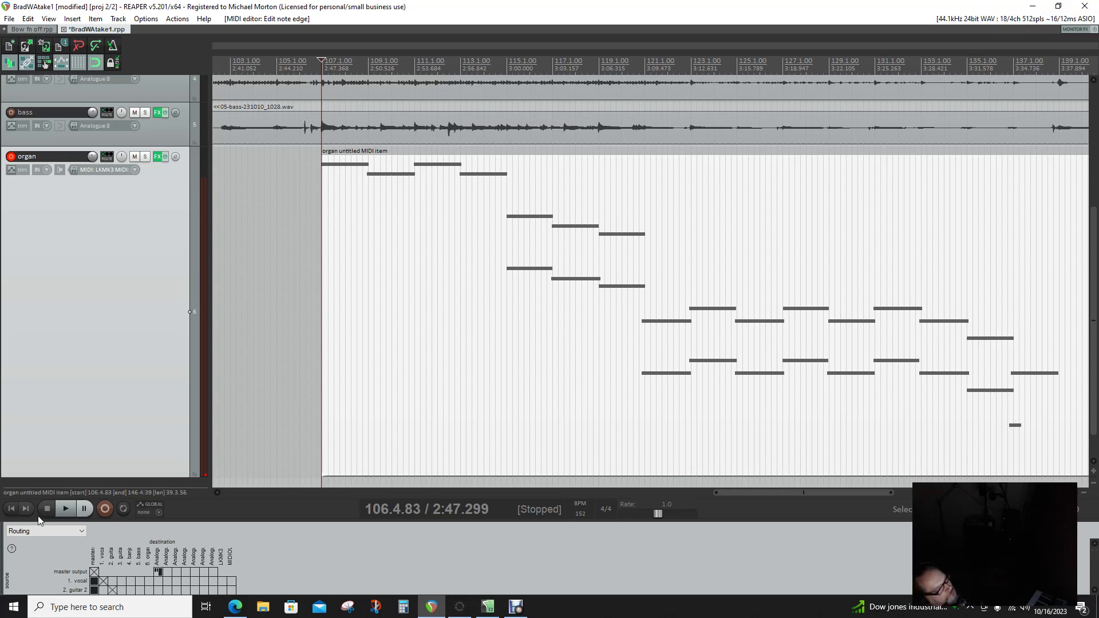
left_click(62, 511)
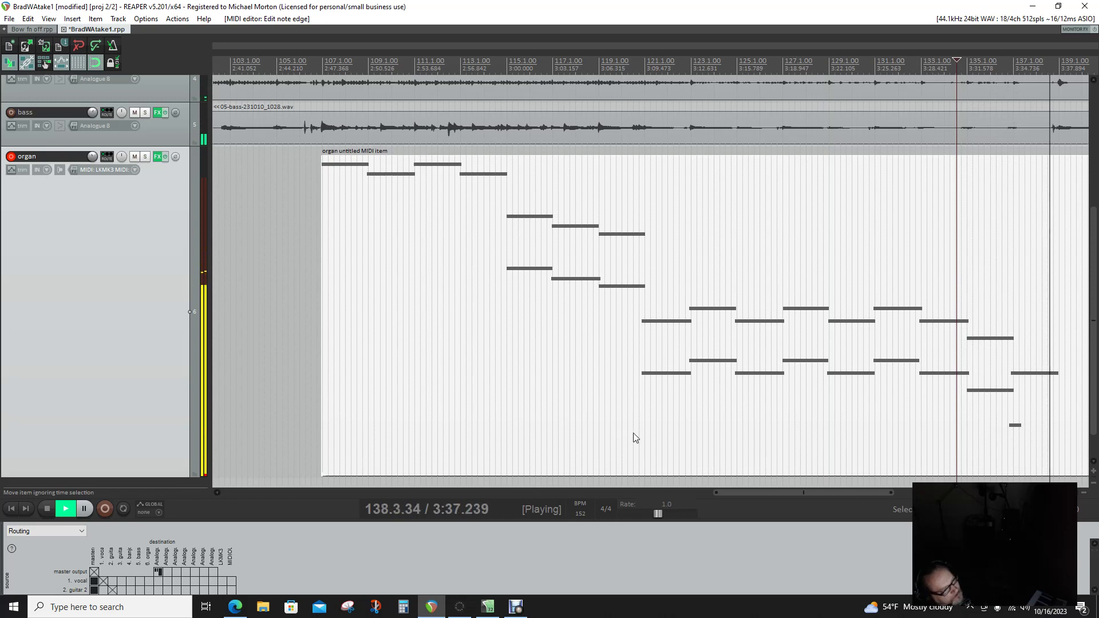
left_click(48, 509)
- Reopen the organ item in the MIDI editor, examine its lowest notes around bar 137, and close the editor
left_click(622, 377)
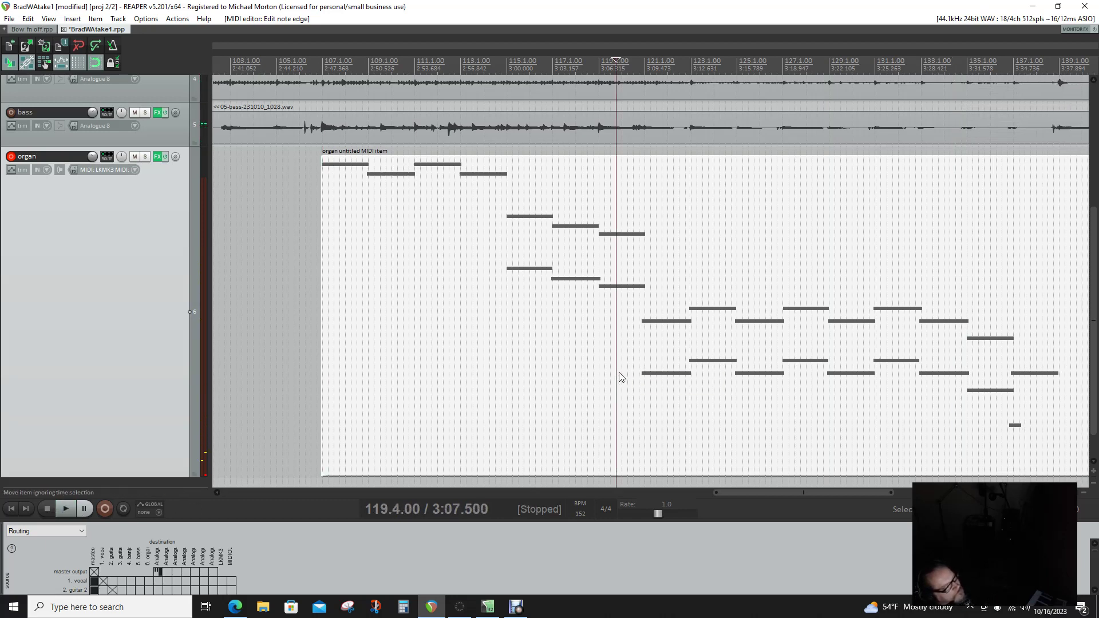
double_click(620, 375)
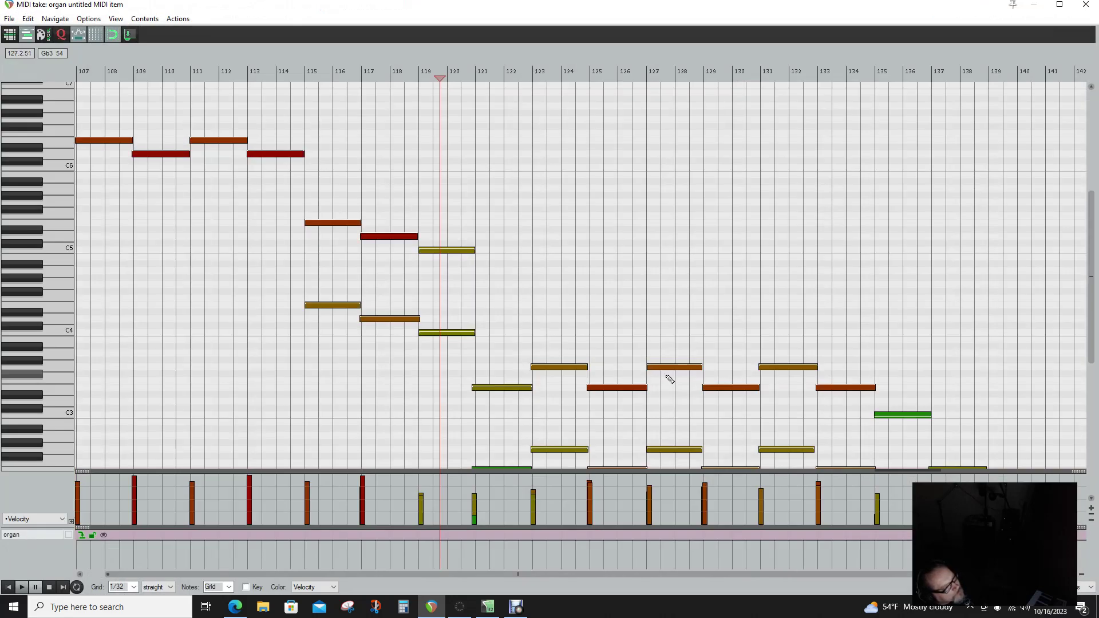
left_click_drag(1089, 256, 1089, 346)
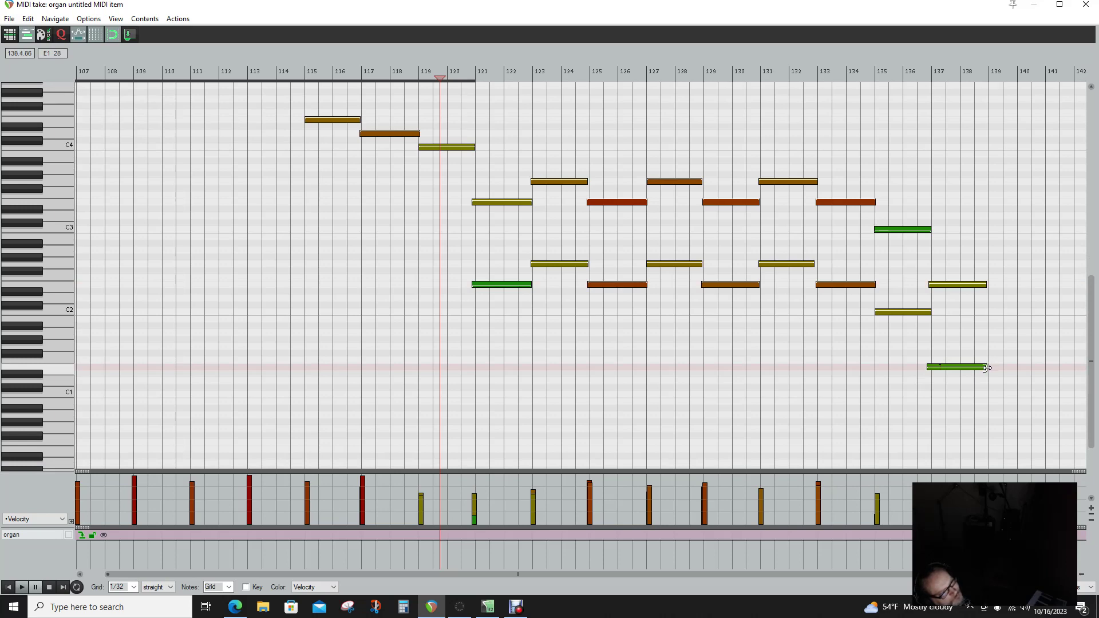
left_click(1087, 5)
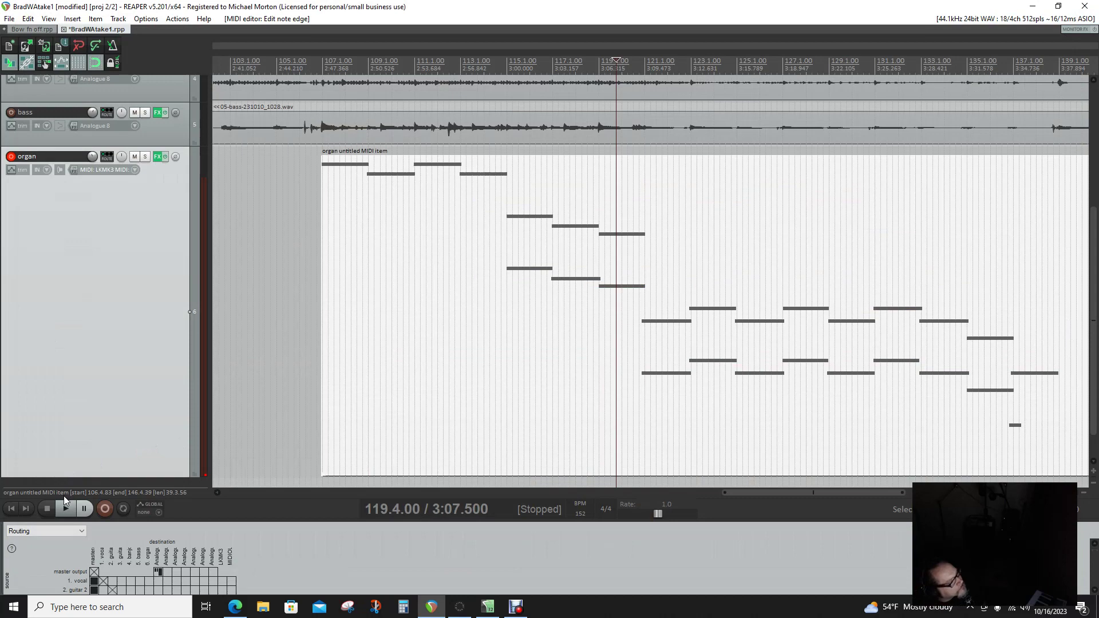
- Place the edit cursor at bar 109, reopen the organ item, and examine the available file and editing commands and its full note range
left_click(368, 337)
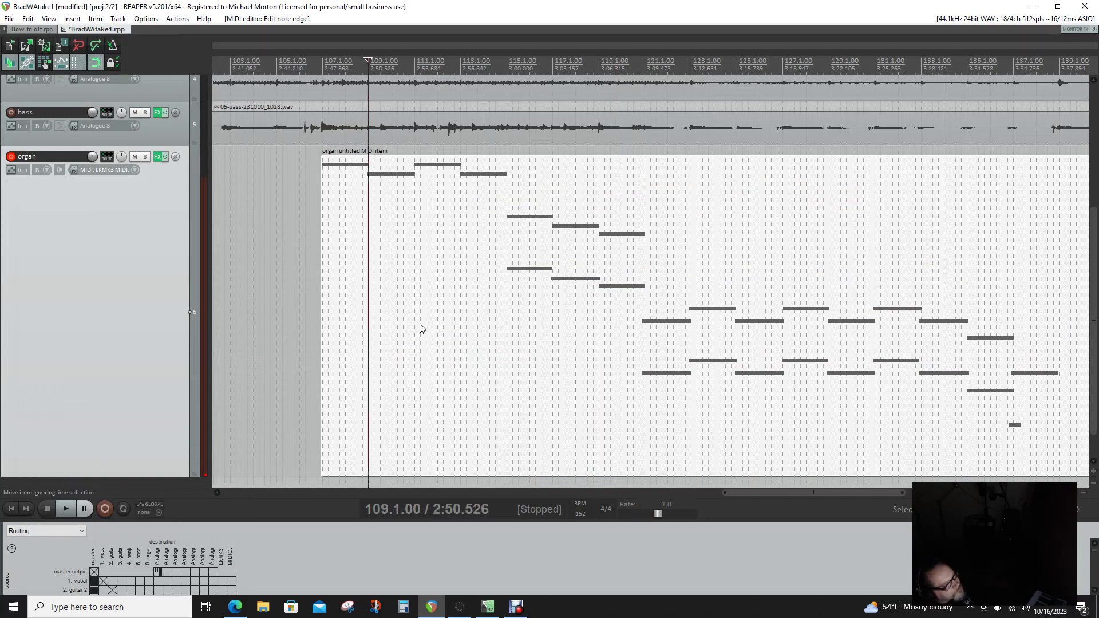
double_click(441, 324)
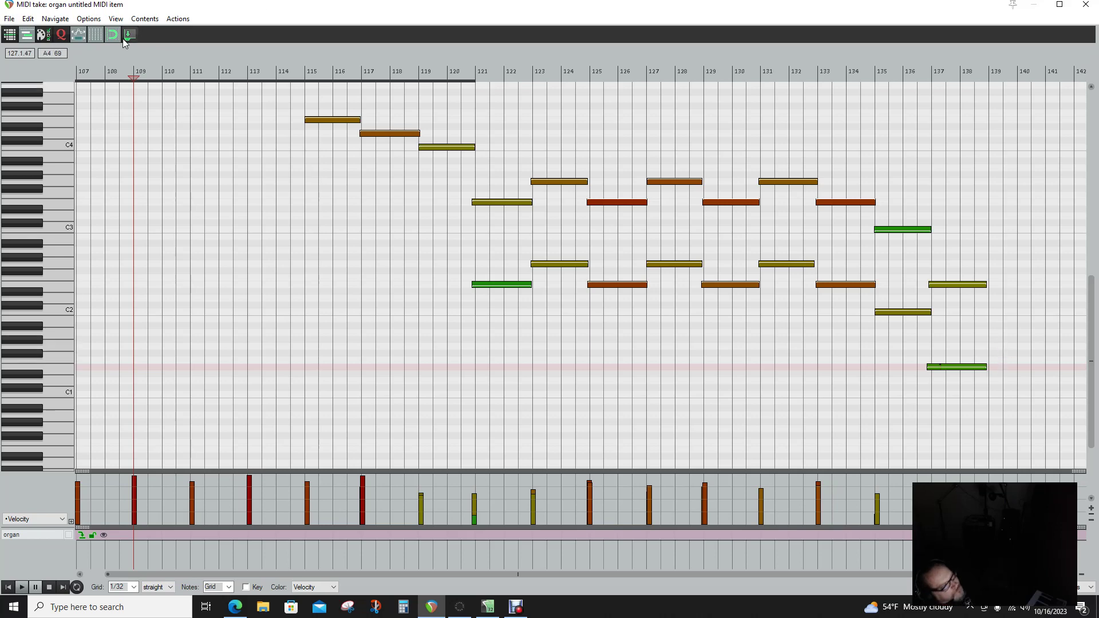
left_click(11, 19)
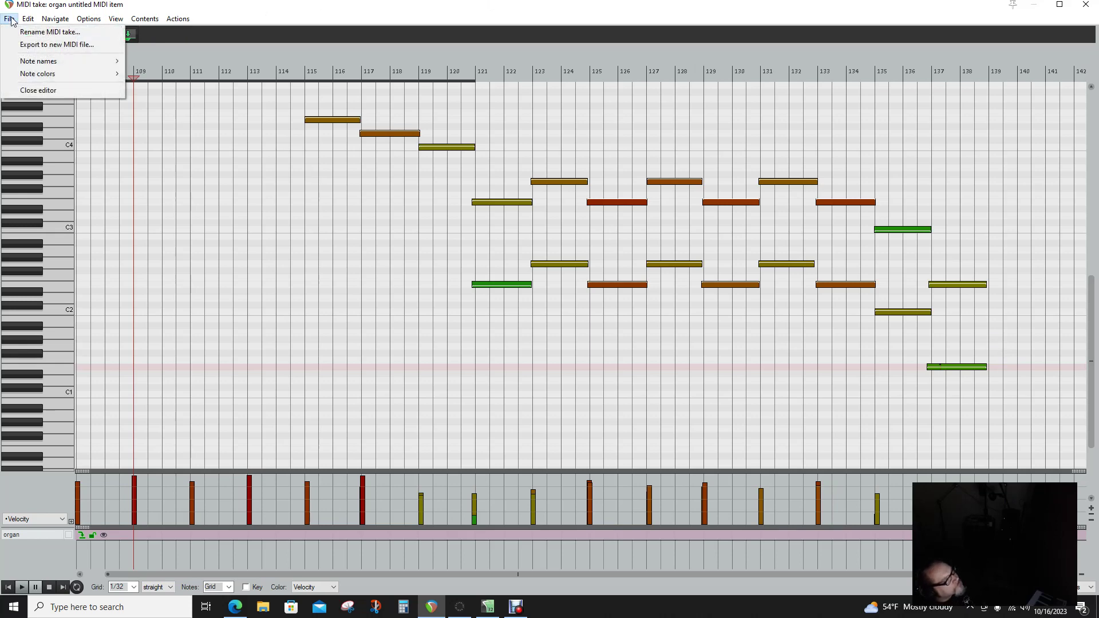
mouse_move(28, 19)
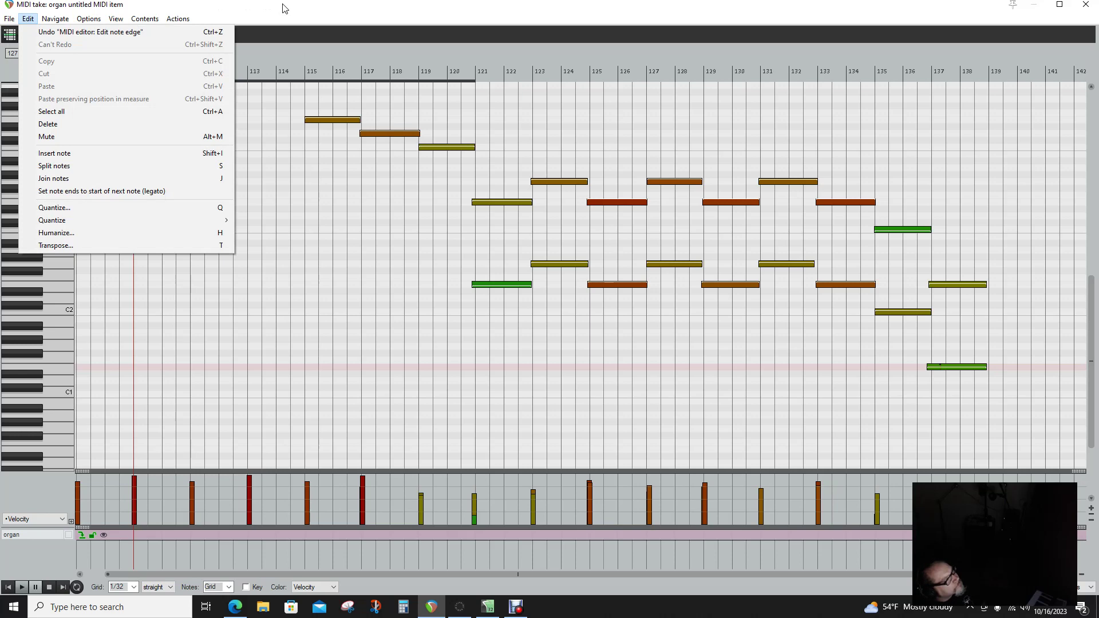
left_click(299, 10)
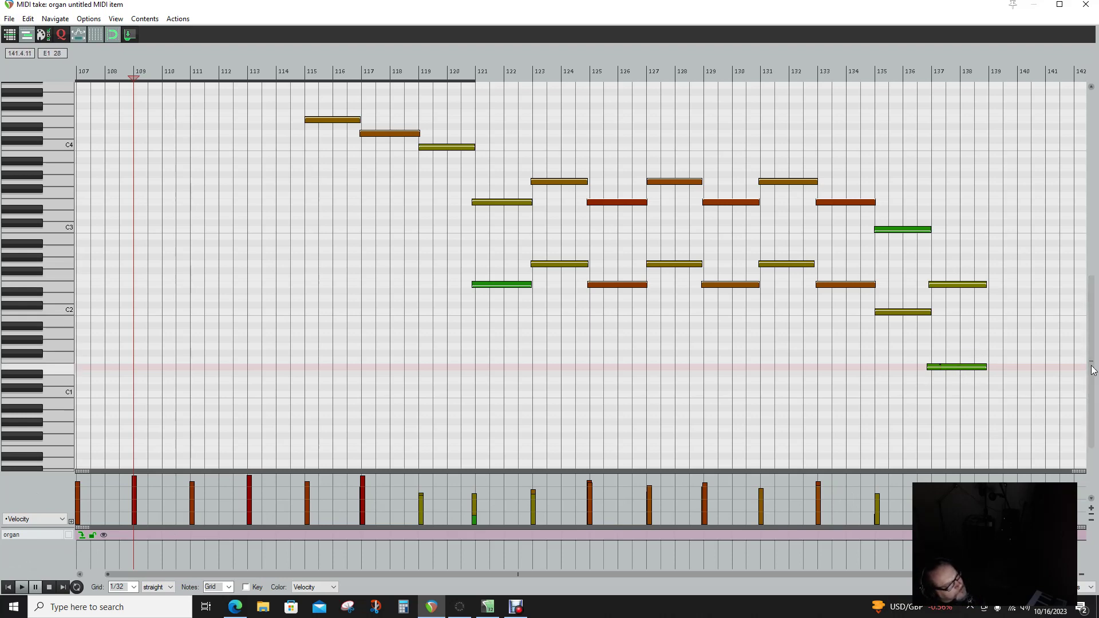
scroll(1095, 363, "up", 1)
scroll(1095, 363, "up", 12)
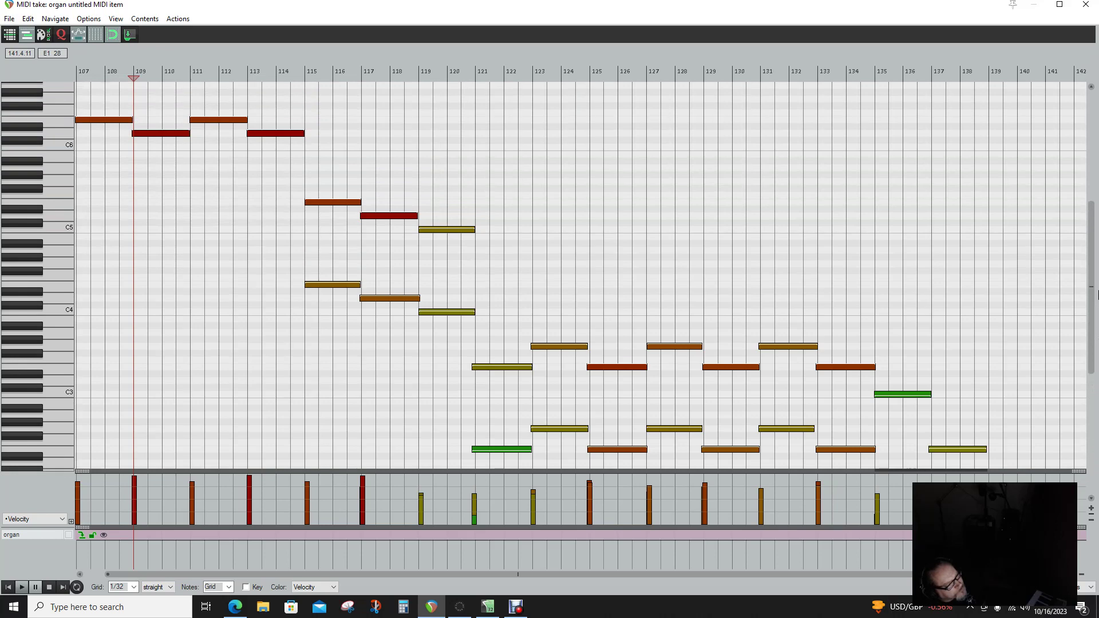
scroll(1095, 363, "up", 14)
scroll(1095, 363, "down", 20)
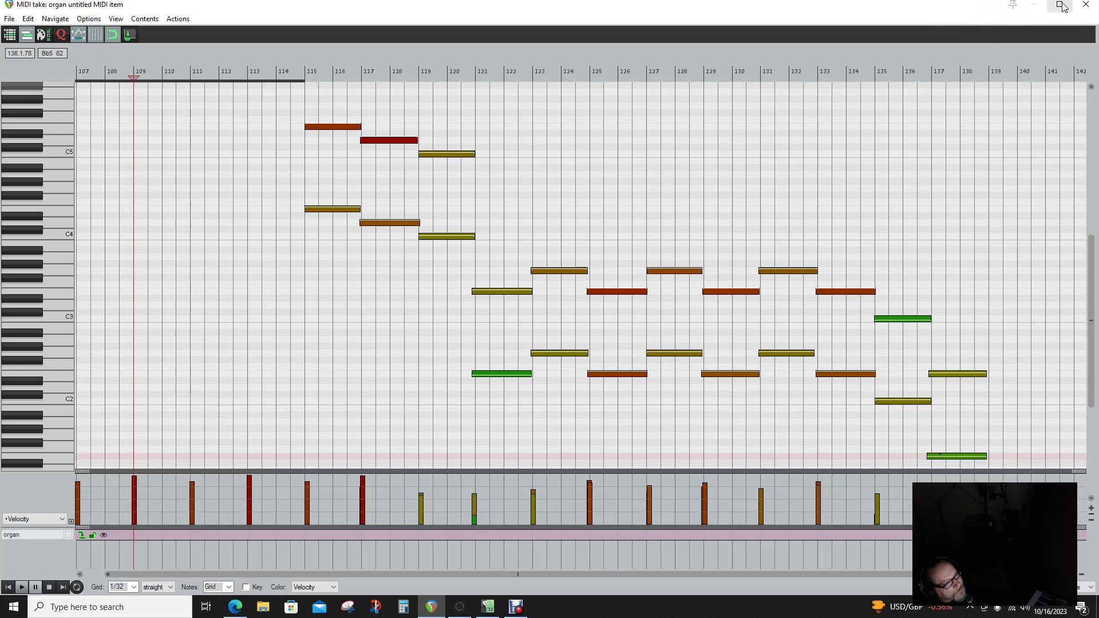
- Shrink the MIDI editor window and move it out of the way so the arrangement is uncovered
left_click_drag(938, 14, 821, 134)
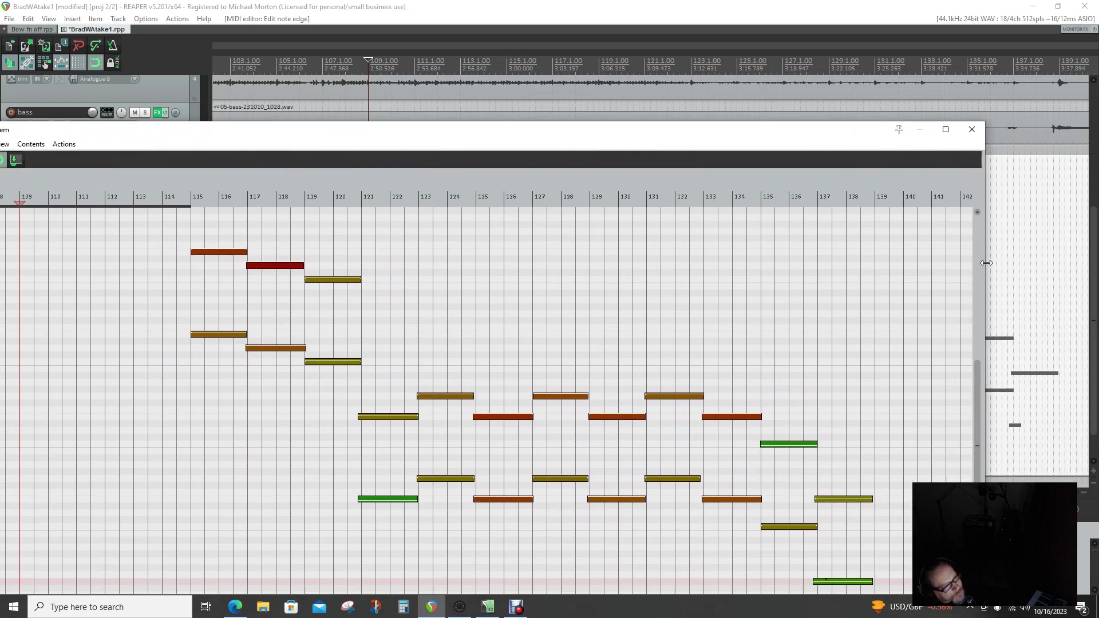
left_click_drag(982, 262, 580, 285)
left_click_drag(338, 138, 644, 125)
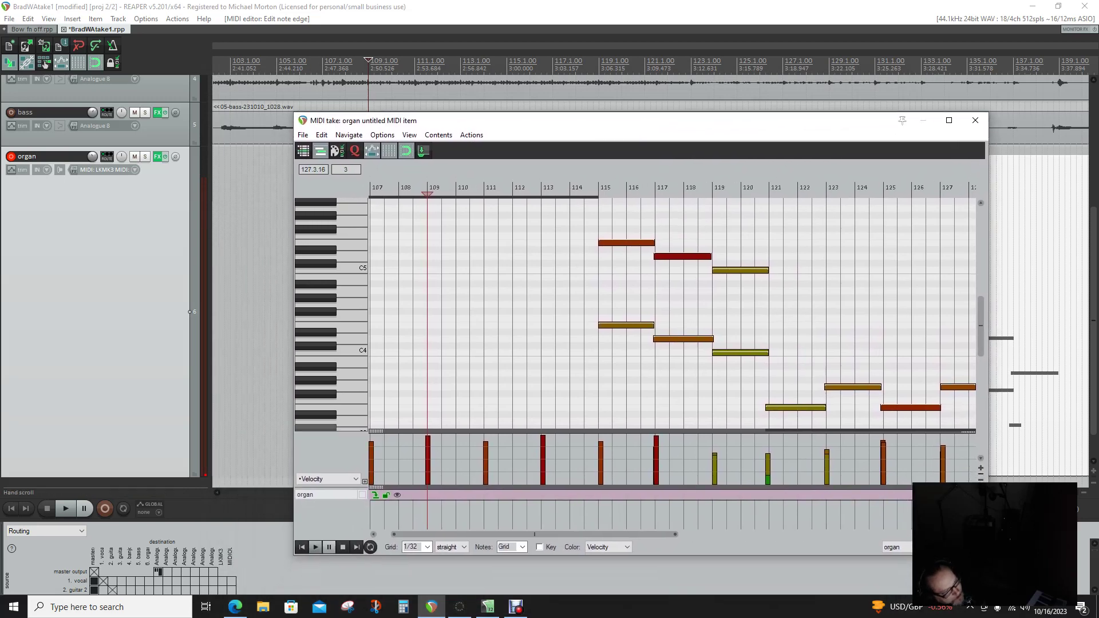
left_click_drag(987, 554, 689, 344)
left_click_drag(473, 130, 1098, 147)
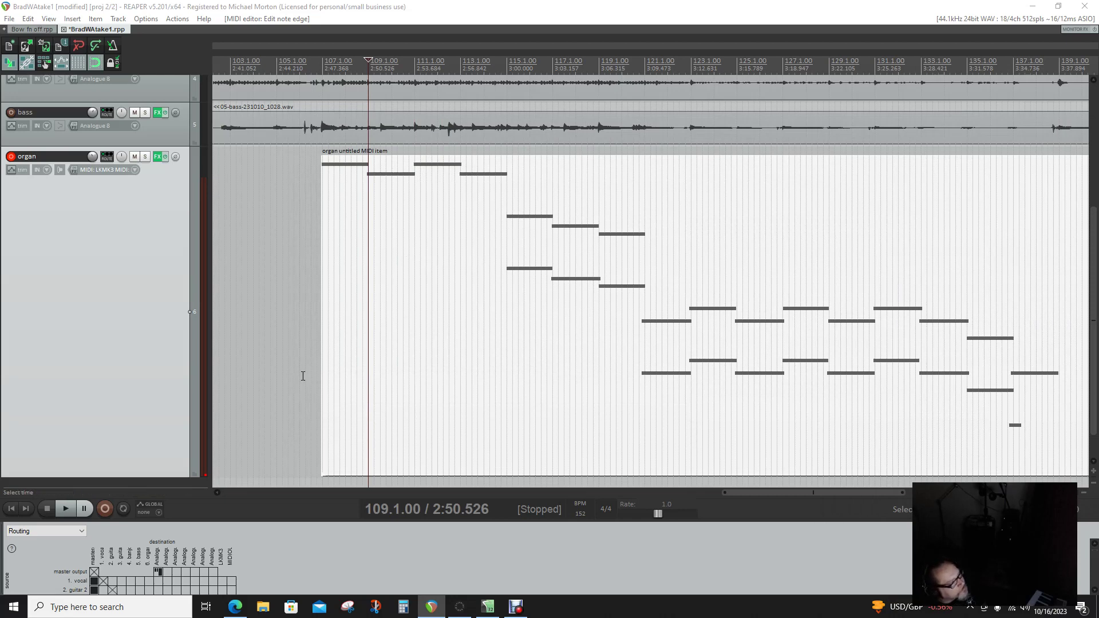
- Play the project from its beginning and set the organ item's fade-out to the fifth curve shape, which falls steeply at first
left_click(65, 509)
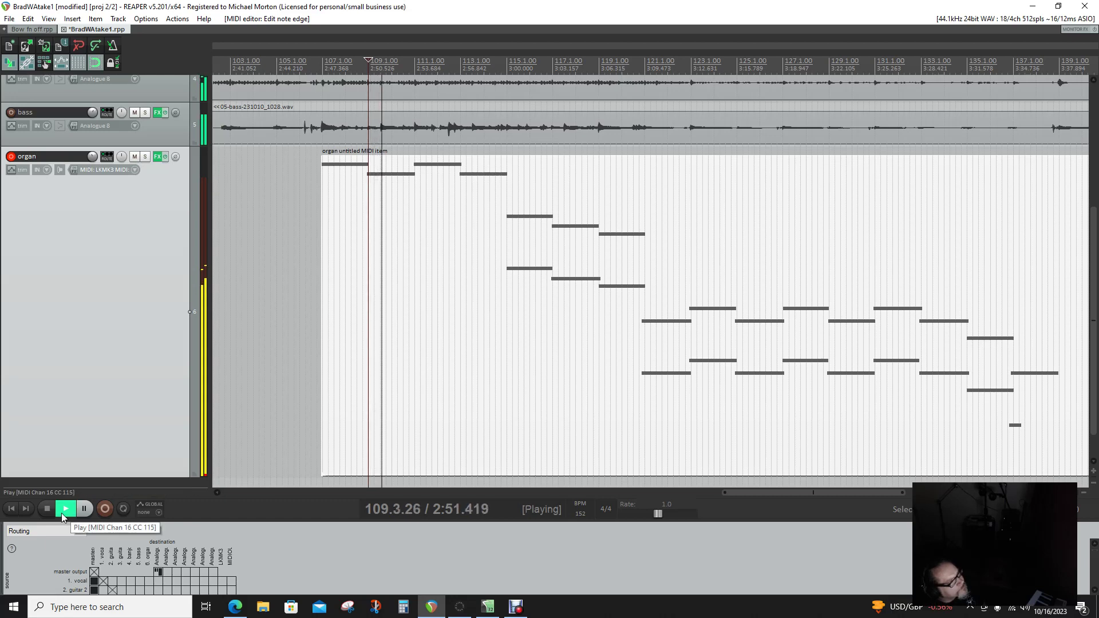
left_click(7, 514)
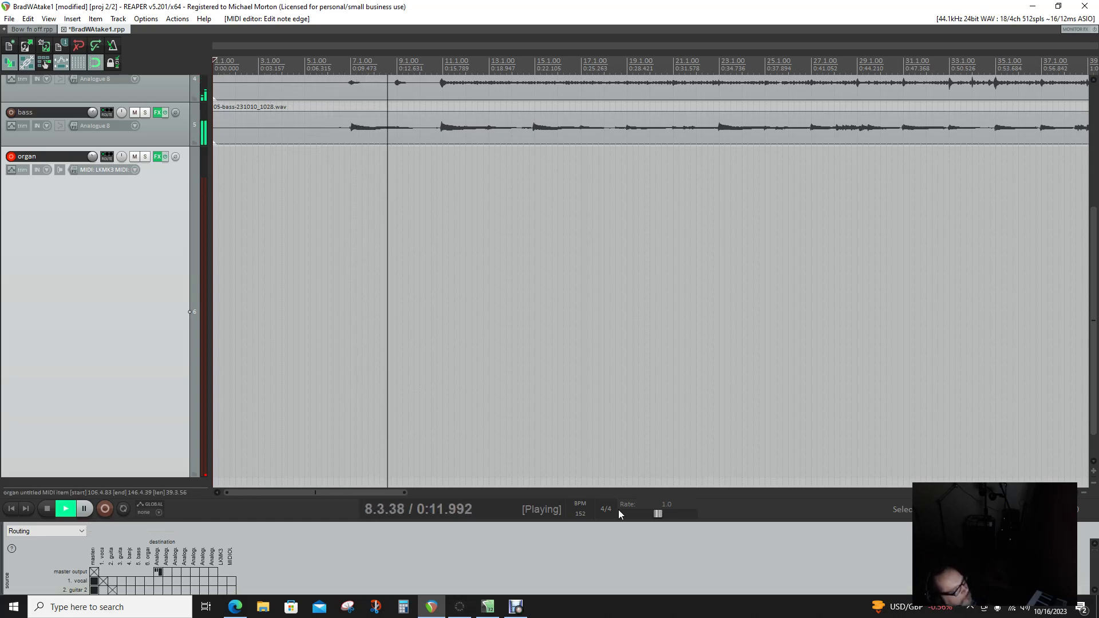
left_click_drag(299, 493, 947, 492)
scroll(993, 194, "left", 10)
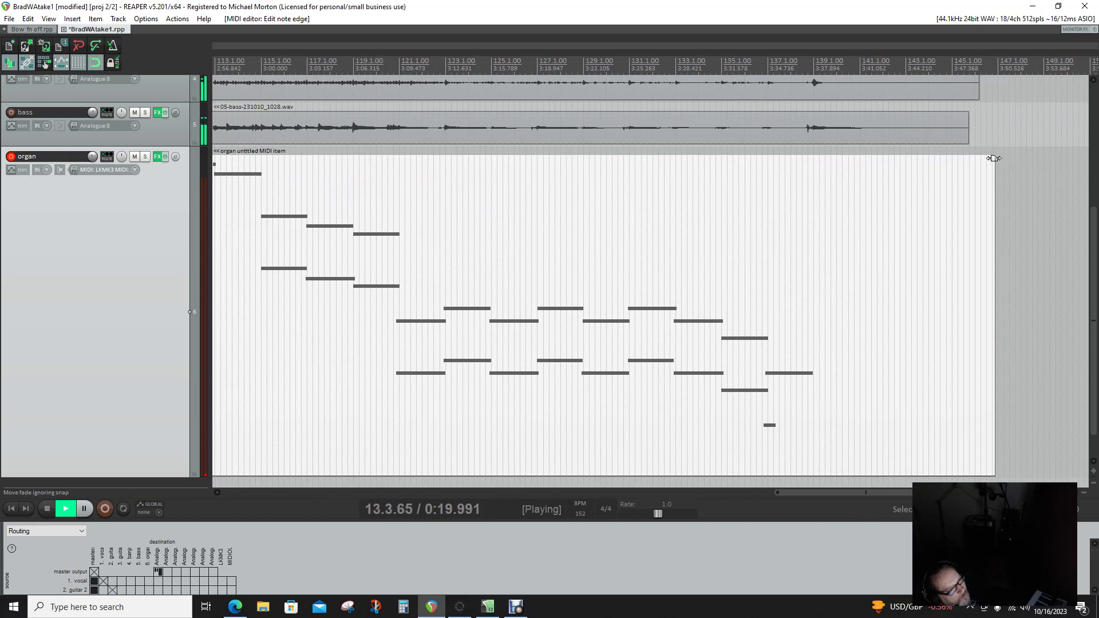
mouse_move(993, 158)
left_mouse_down()
mouse_move(890, 180)
mouse_move(992, 157)
left_mouse_up()
left_click(993, 157)
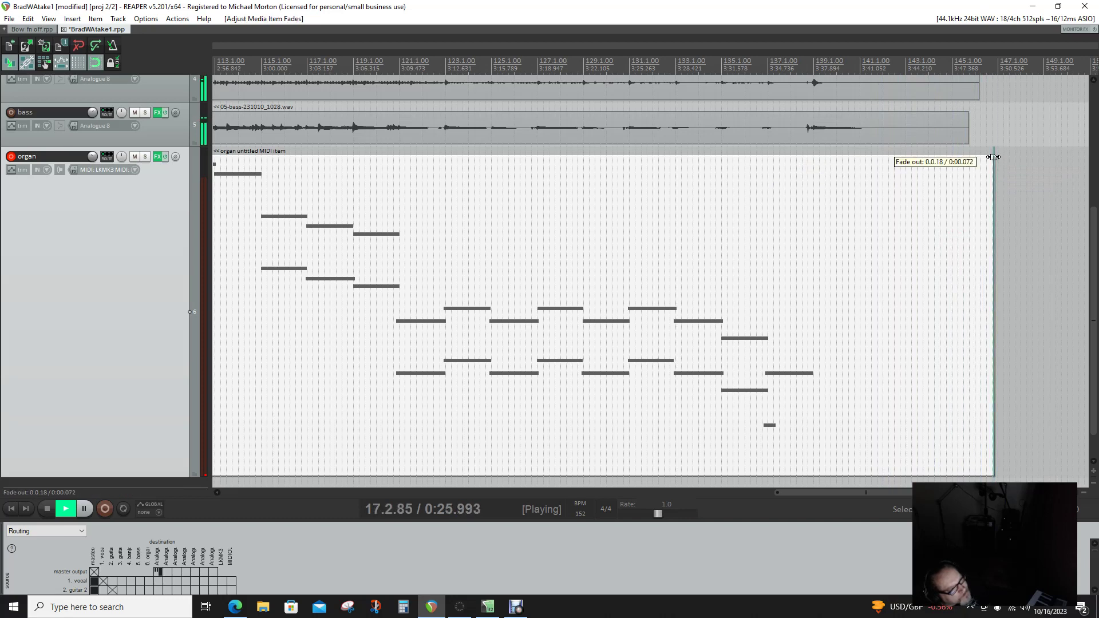
right_click(993, 157)
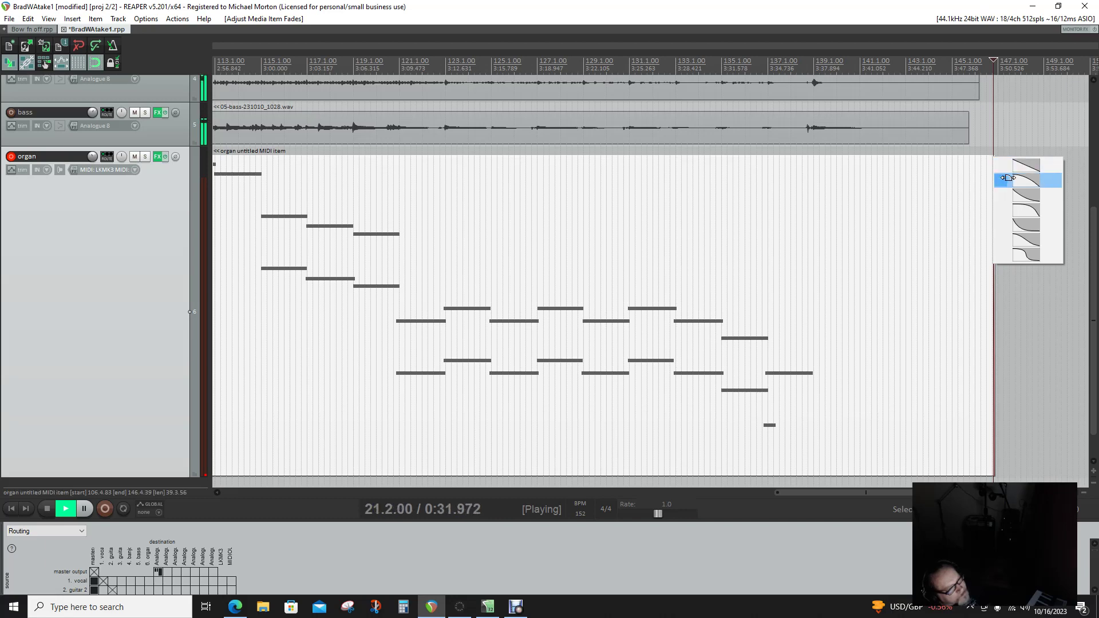
left_click(1024, 226)
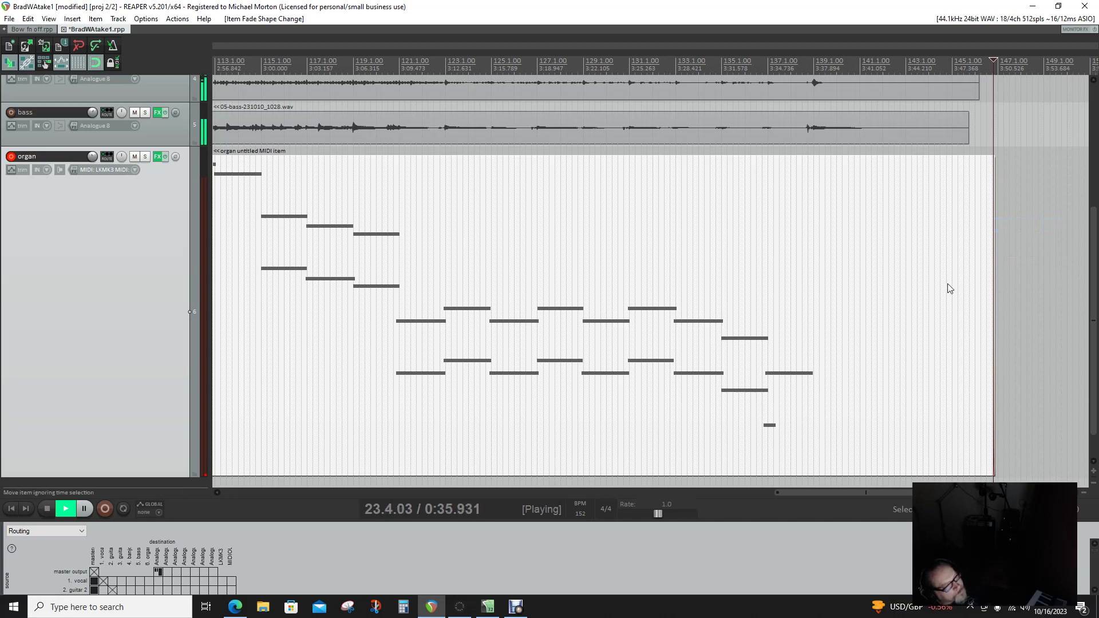
- Reduce the organ track's height and lengthen the organ item's fade-out to about 17 seconds, starting within bar 135
mouse_move(993, 157)
left_mouse_down()
mouse_move(780, 166)
mouse_move(726, 153)
mouse_move(993, 154)
left_mouse_up()
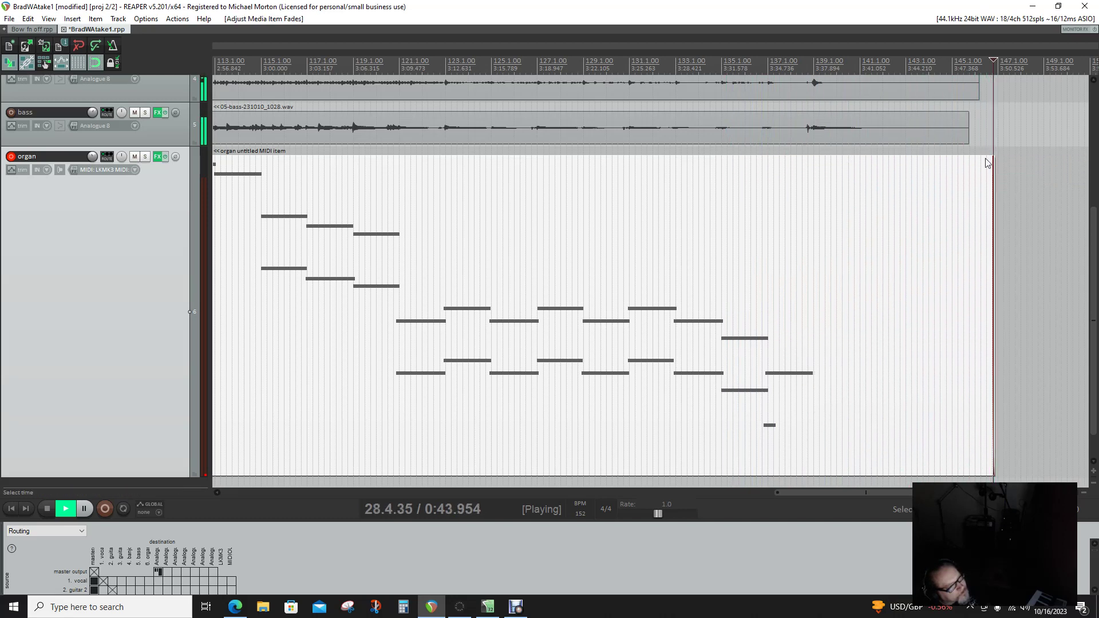
scroll(867, 440, "down", 2)
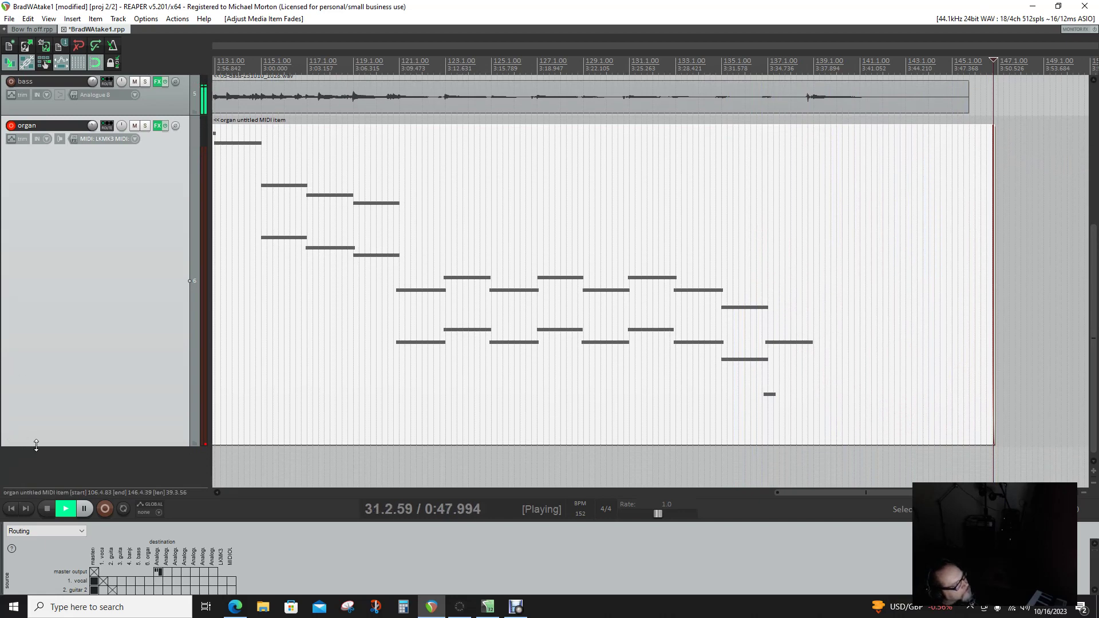
left_click_drag(36, 445, 47, 395)
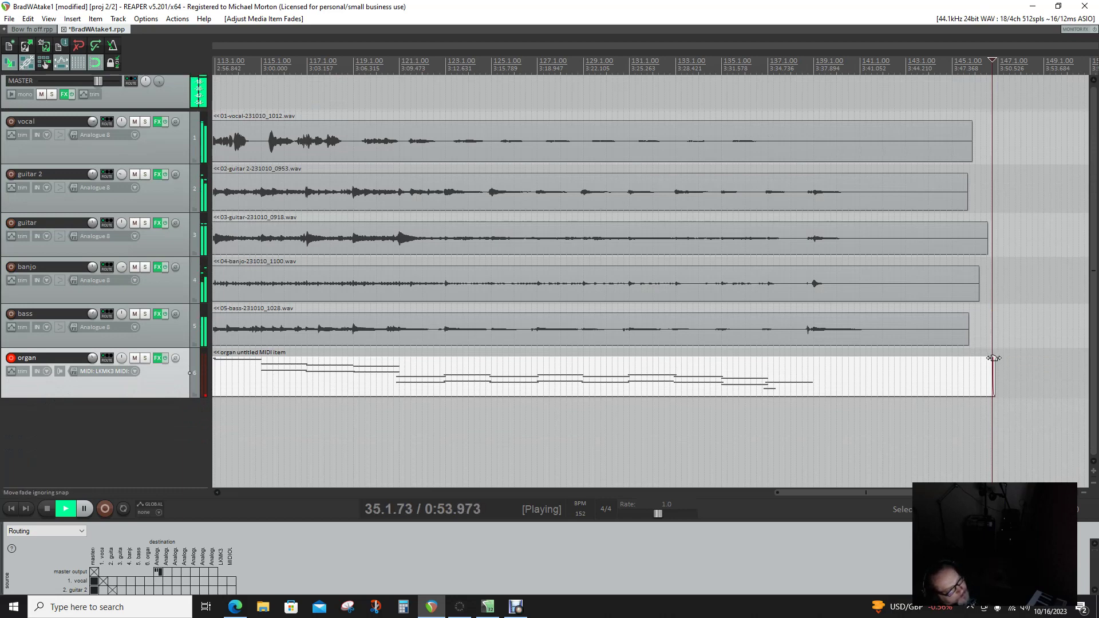
left_click_drag(994, 363, 746, 361)
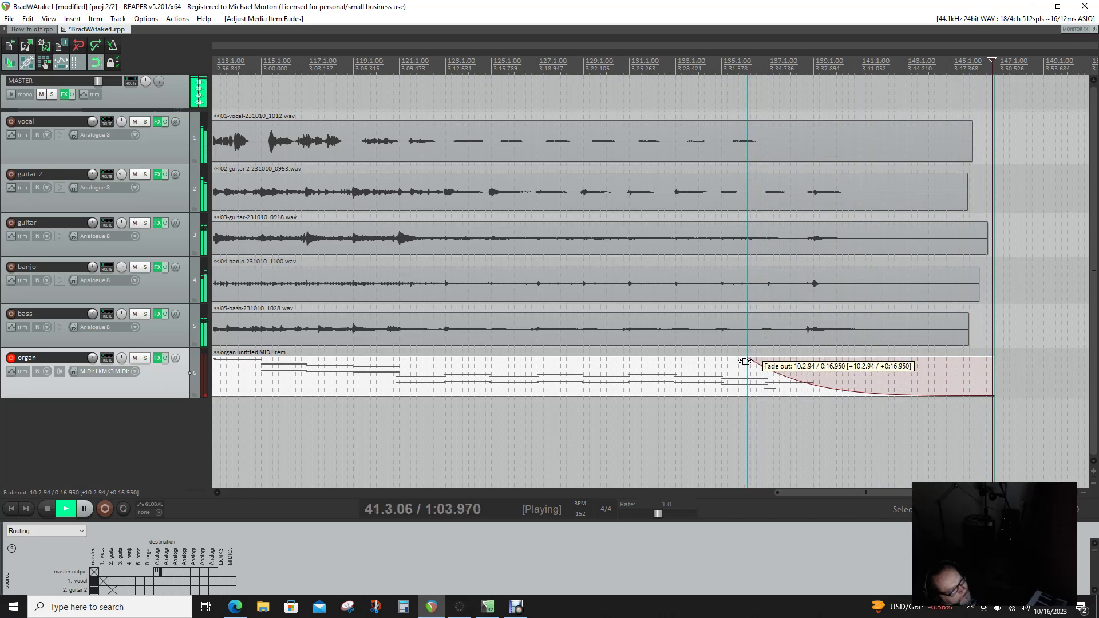
left_click_drag(745, 362, 742, 361)
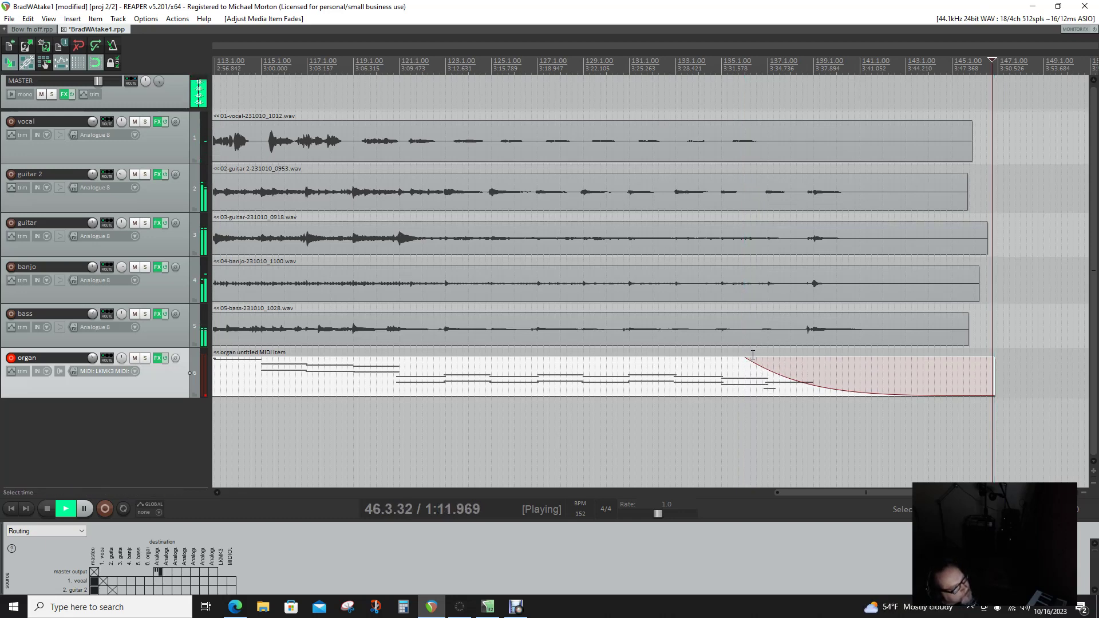
left_click_drag(747, 358, 740, 358)
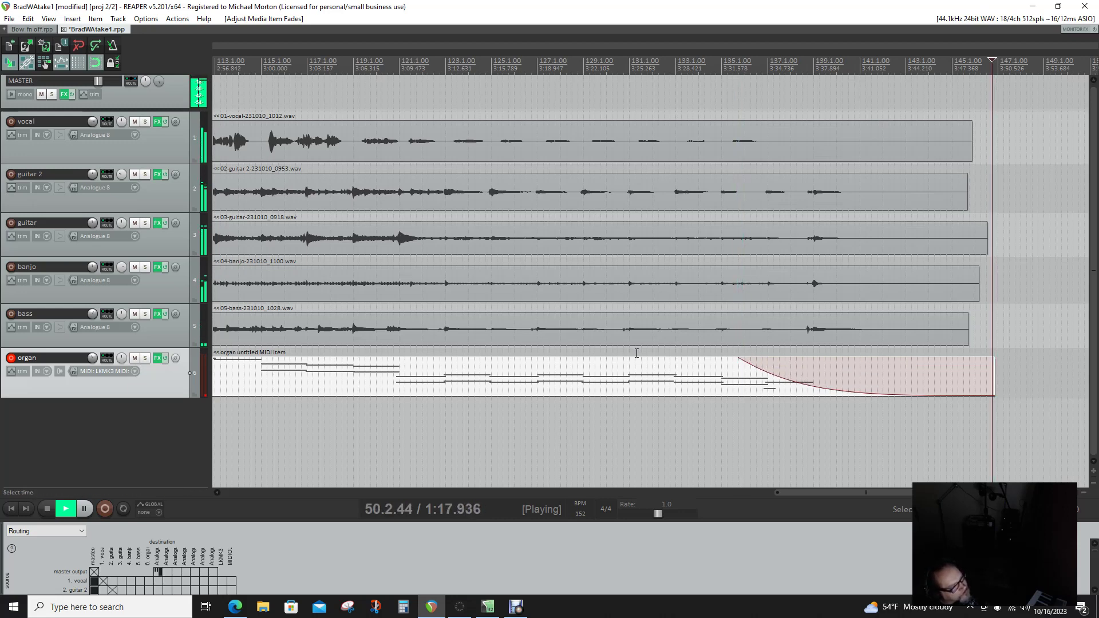
- Adjust the start of the organ item's fade-out to within bar 134 while the project plays
left_click_drag(742, 359, 734, 359)
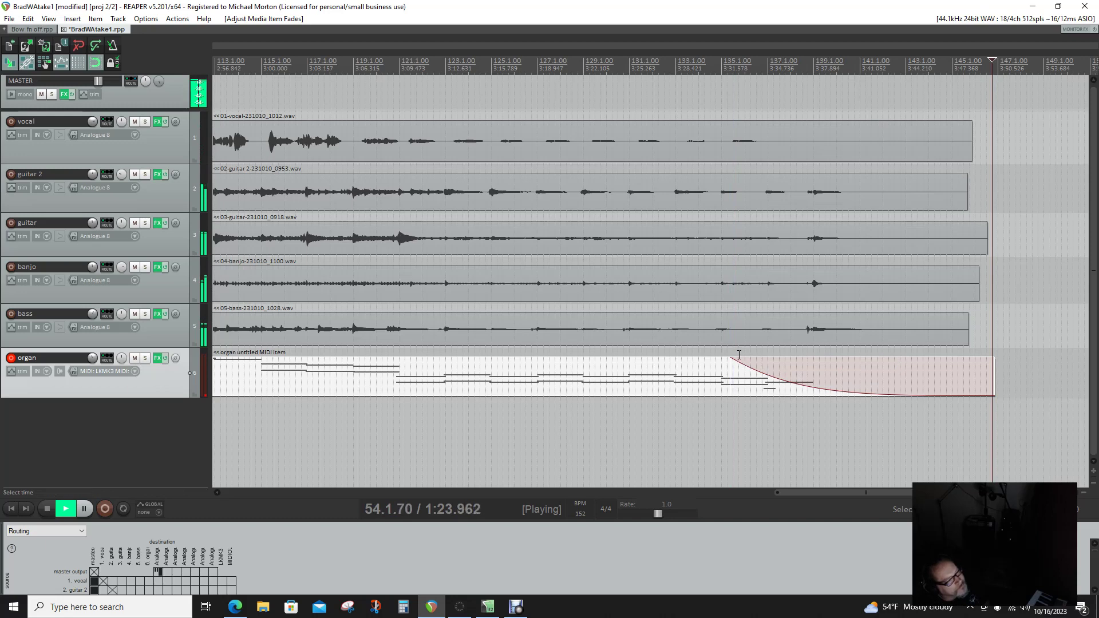
mouse_move(732, 357)
left_mouse_down()
mouse_move(723, 356)
mouse_move(733, 358)
left_mouse_up()
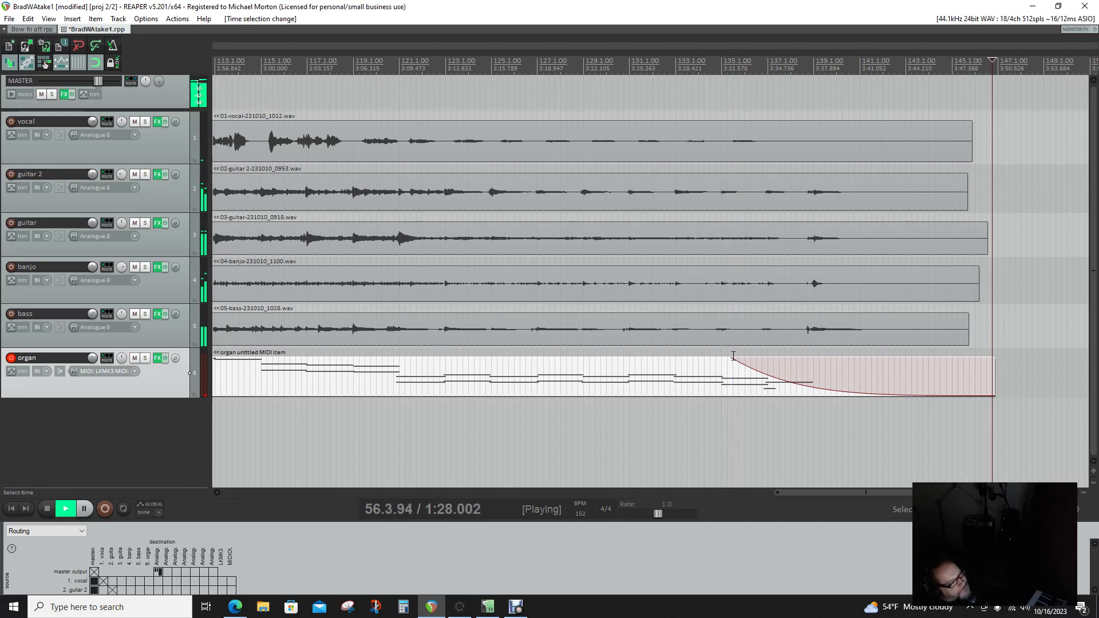
left_click_drag(730, 359, 692, 358)
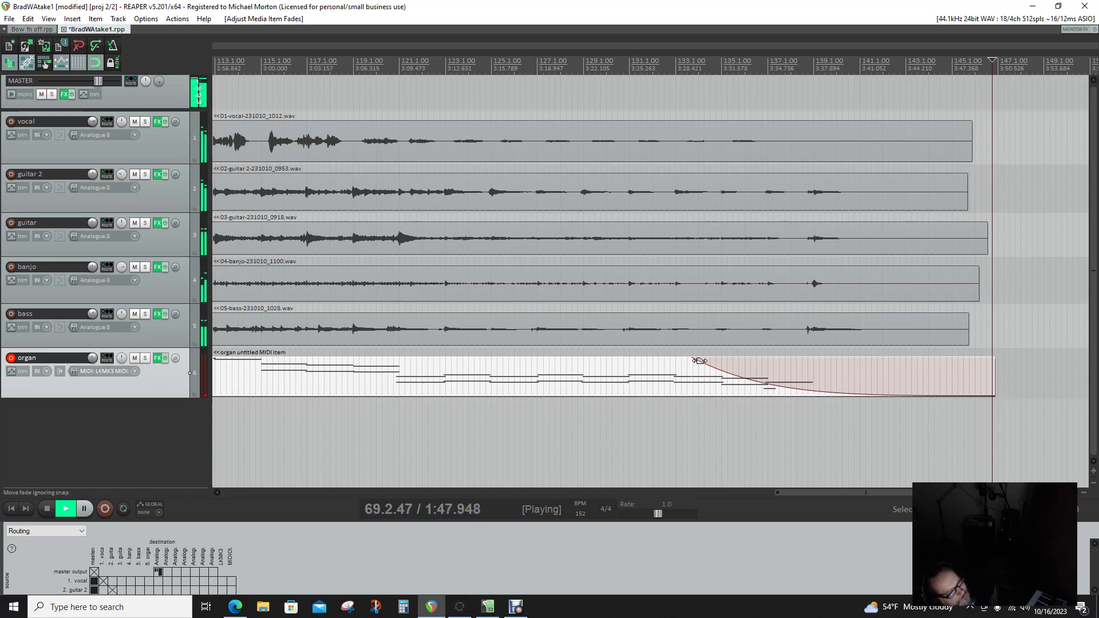
left_click_drag(697, 359, 721, 358)
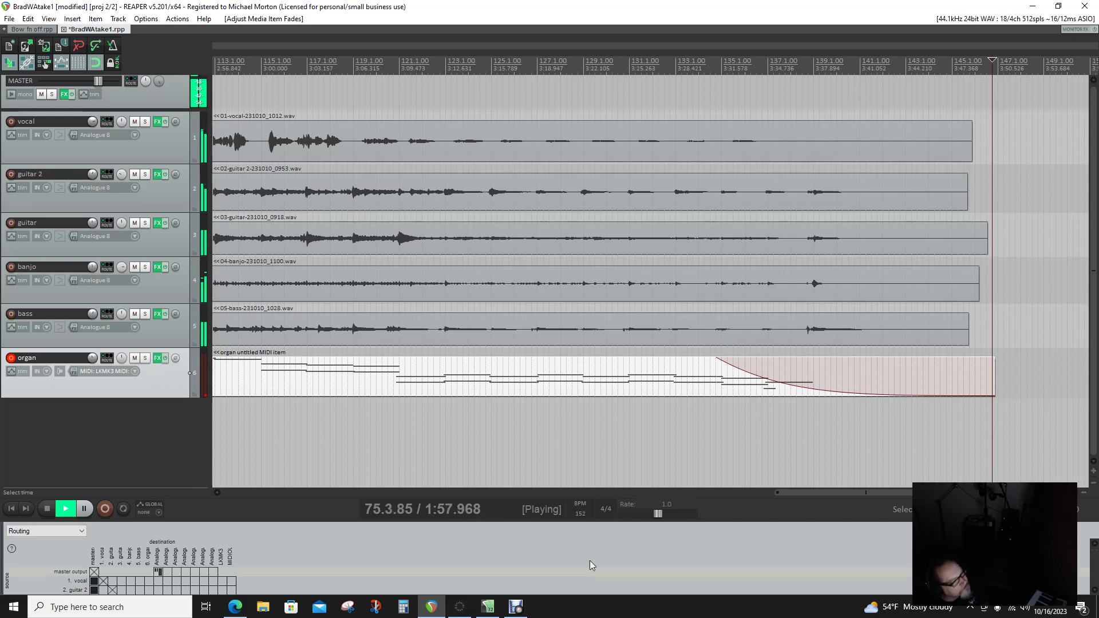
- Open the mixer over the arrangement, clear of the organ item's beginning, and increase the organ track's height
left_click_drag(824, 492, 638, 510)
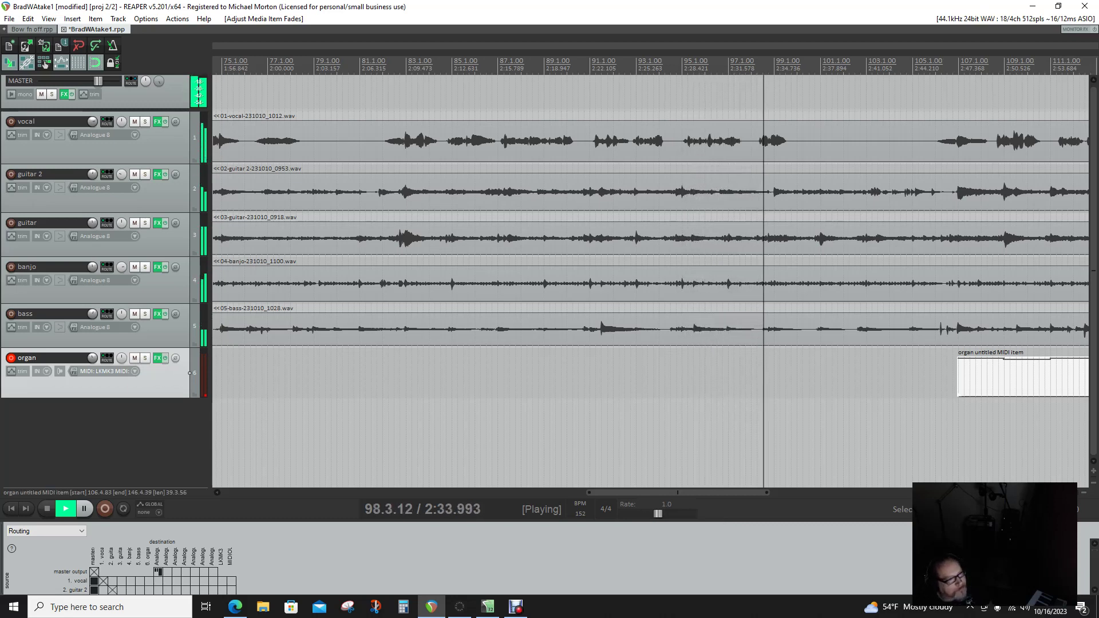
key("ctrl+m")
left_click_drag(738, 126, 172, 188)
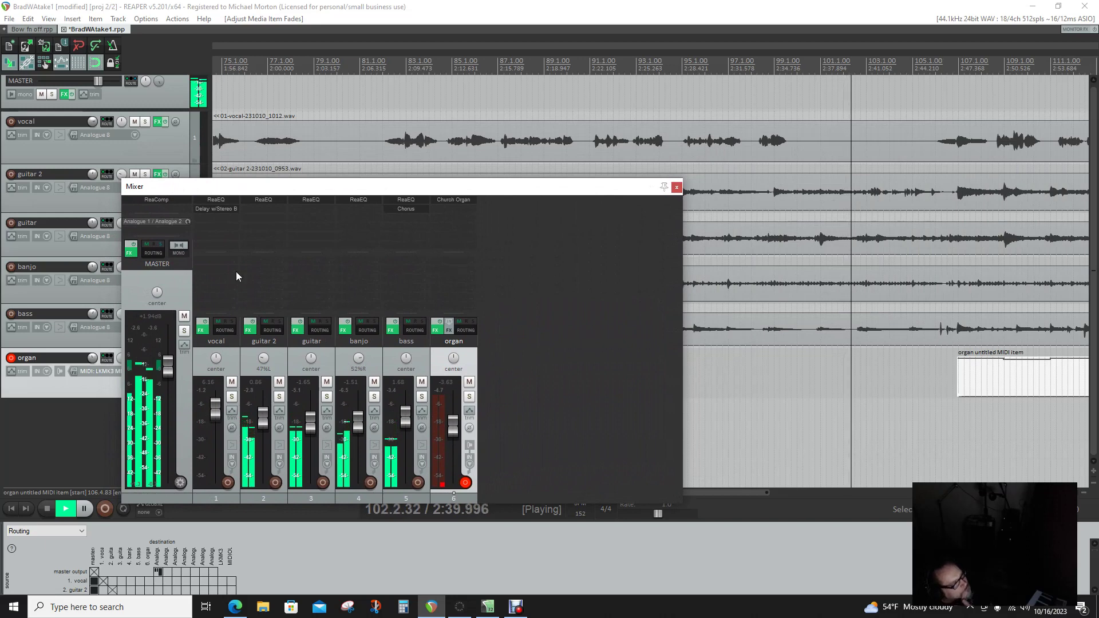
left_click(85, 397)
left_click_drag(85, 396, 71, 478)
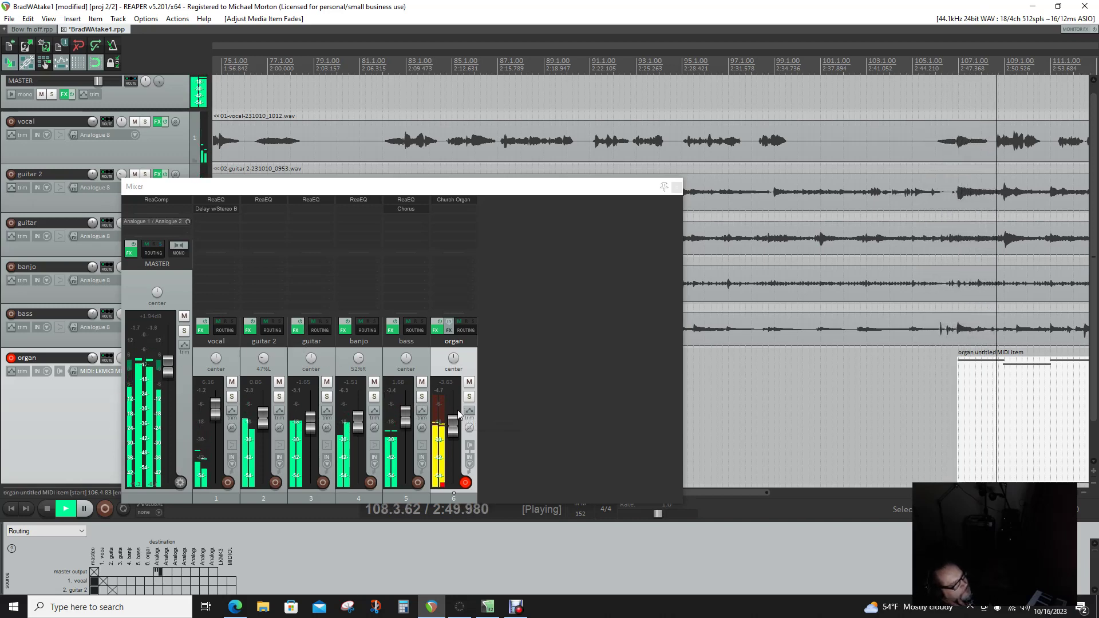
- Balance the organ track against the playing mix by lowering its volume to about -8.9 dB, and close the mixer
left_click_drag(455, 414, 455, 424)
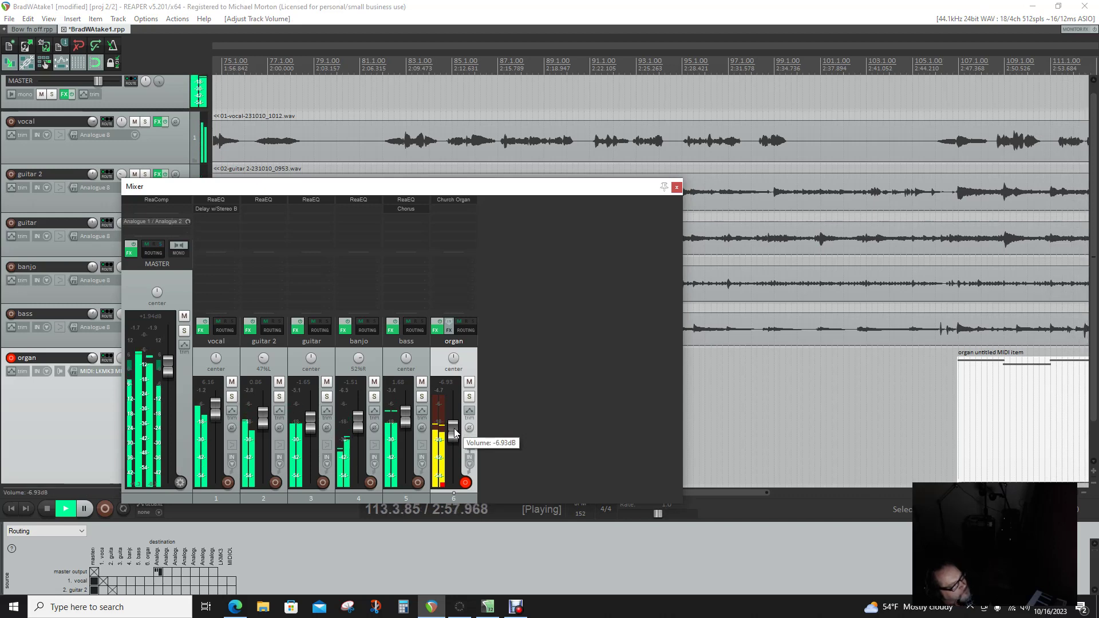
left_click_drag(456, 433, 456, 428)
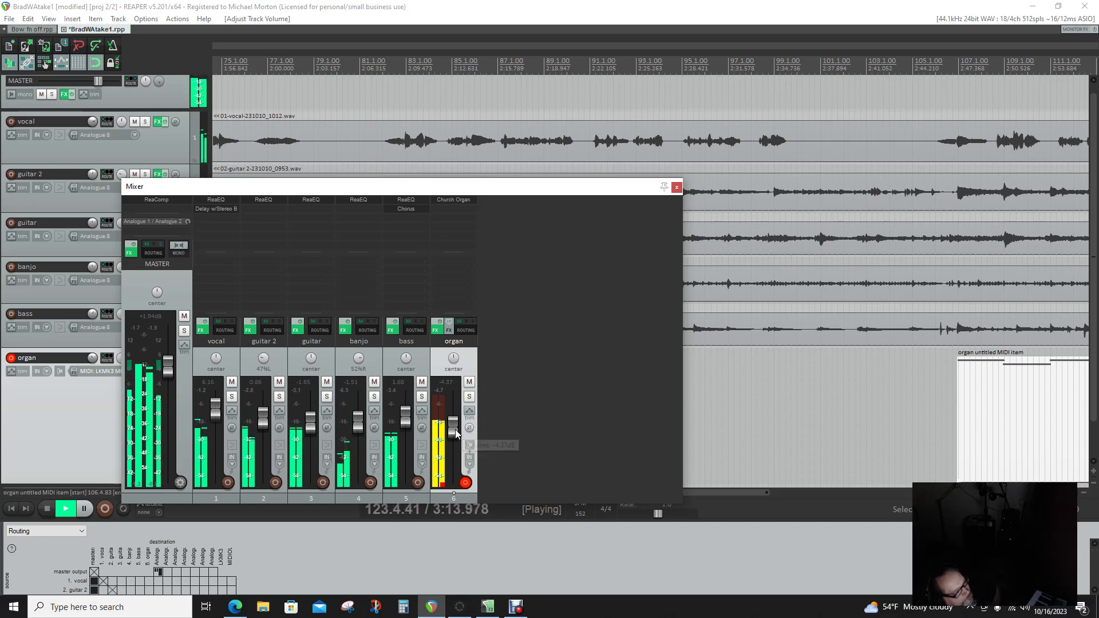
left_click_drag(455, 435, 458, 440)
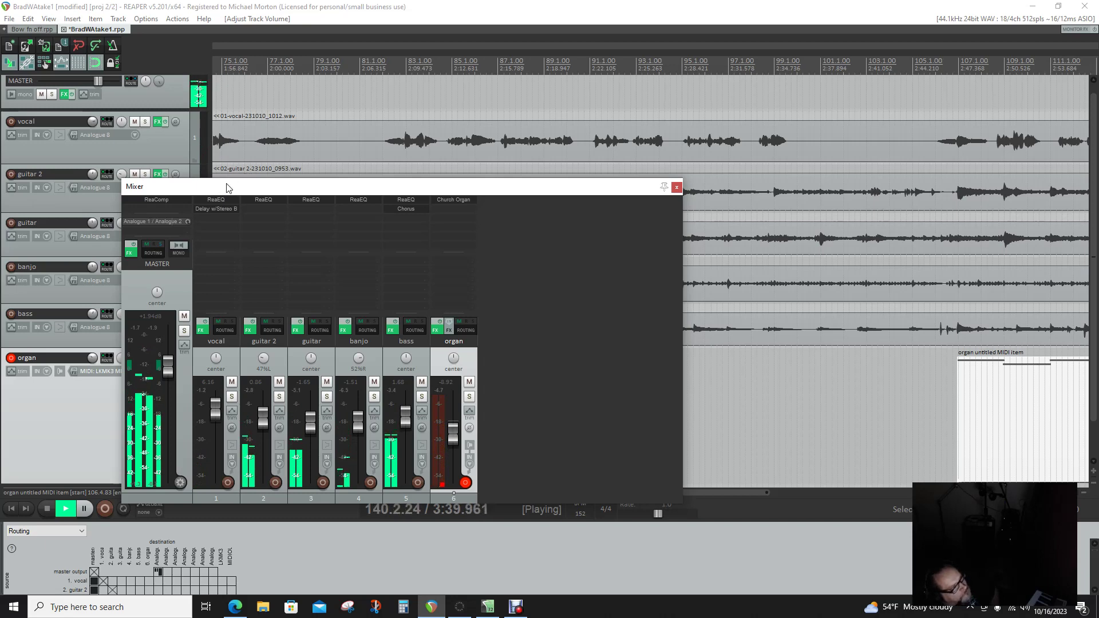
key("ctrl+m")
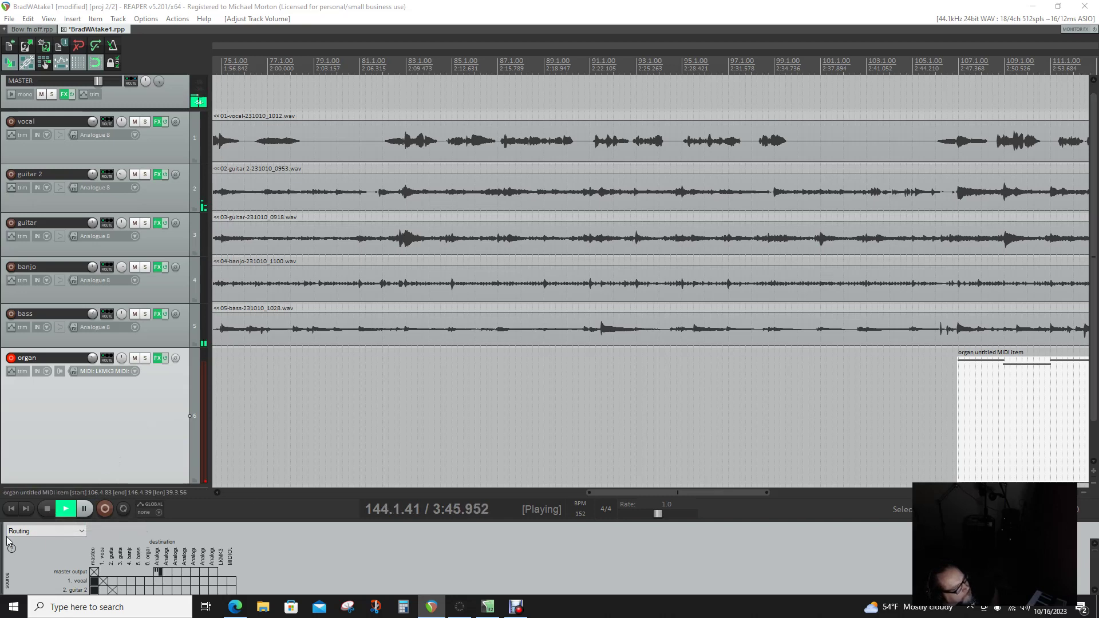
- Stop playback, reduce the organ track's height, and lengthen the organ item's fade-out to start within bar 131
left_click(49, 509)
left_click(978, 434)
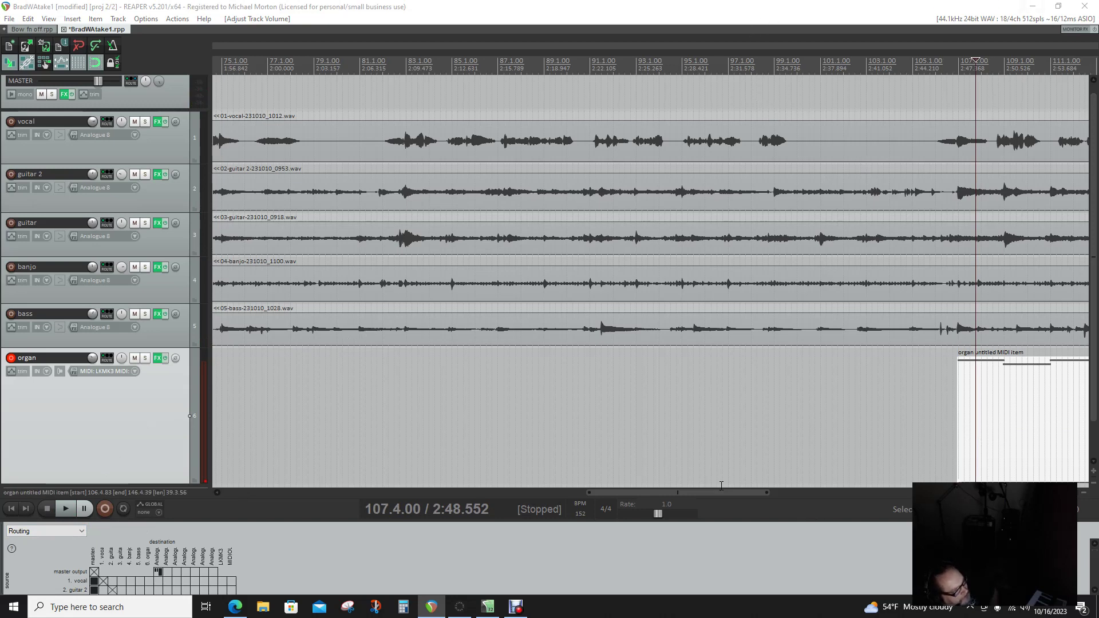
left_click_drag(696, 493, 916, 492)
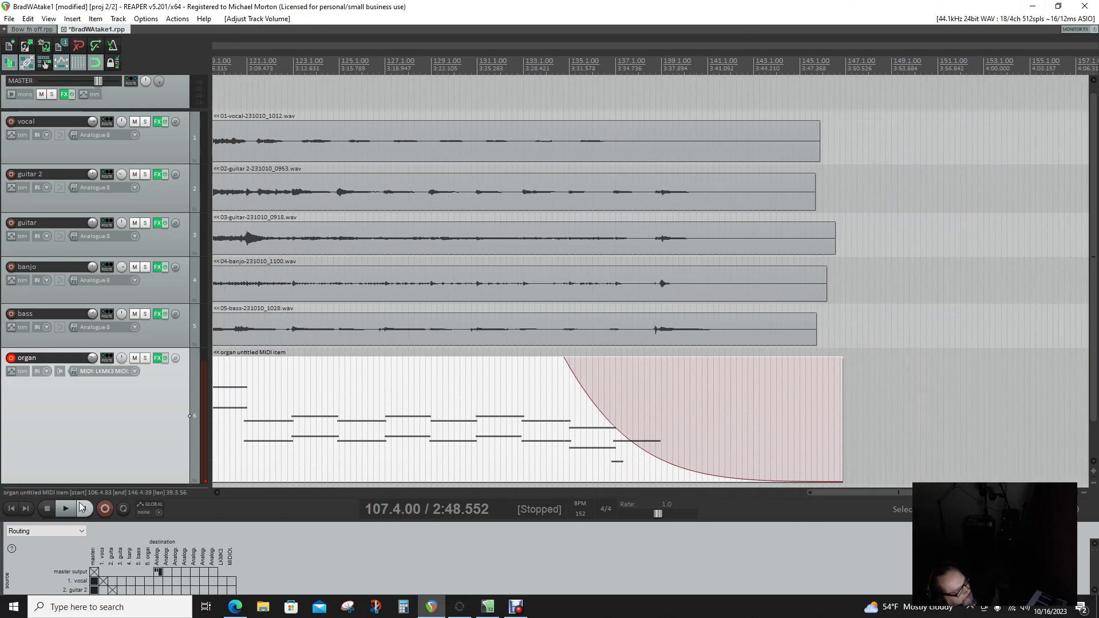
left_click_drag(91, 481, 112, 393)
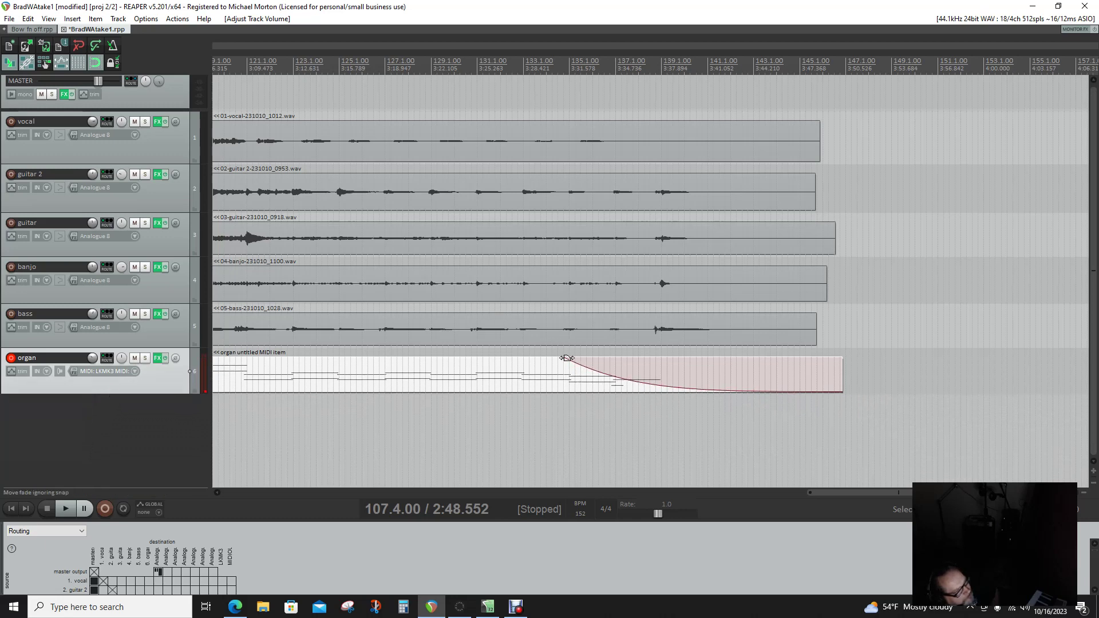
left_click_drag(566, 357, 498, 356)
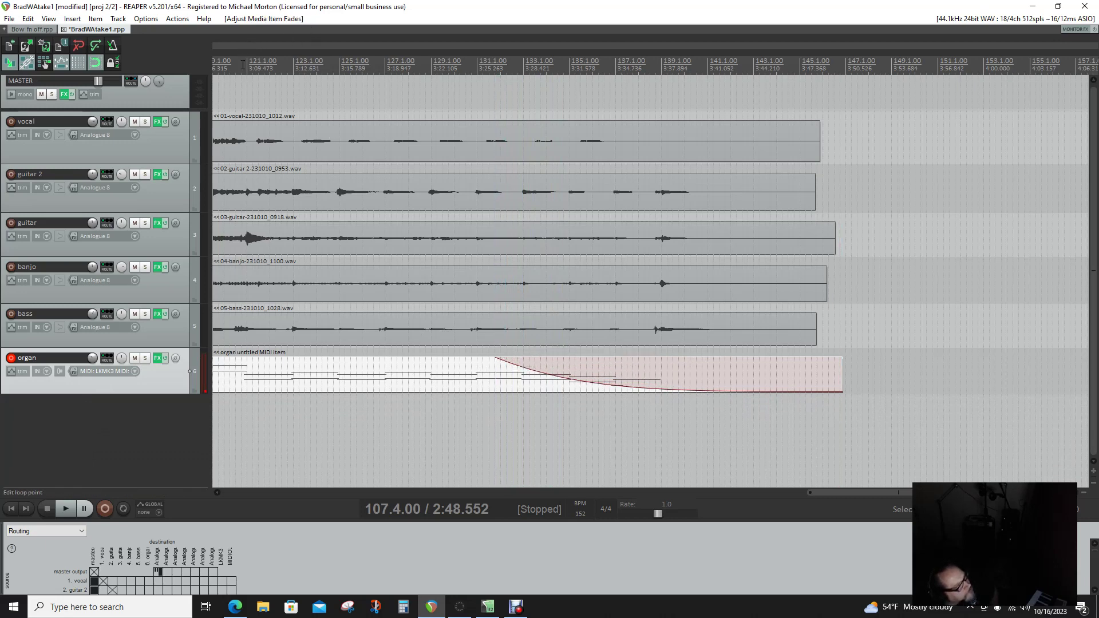
- Play the ending from bar 120 and lengthen the organ item's fade-out to start within bar 128
left_click(66, 511)
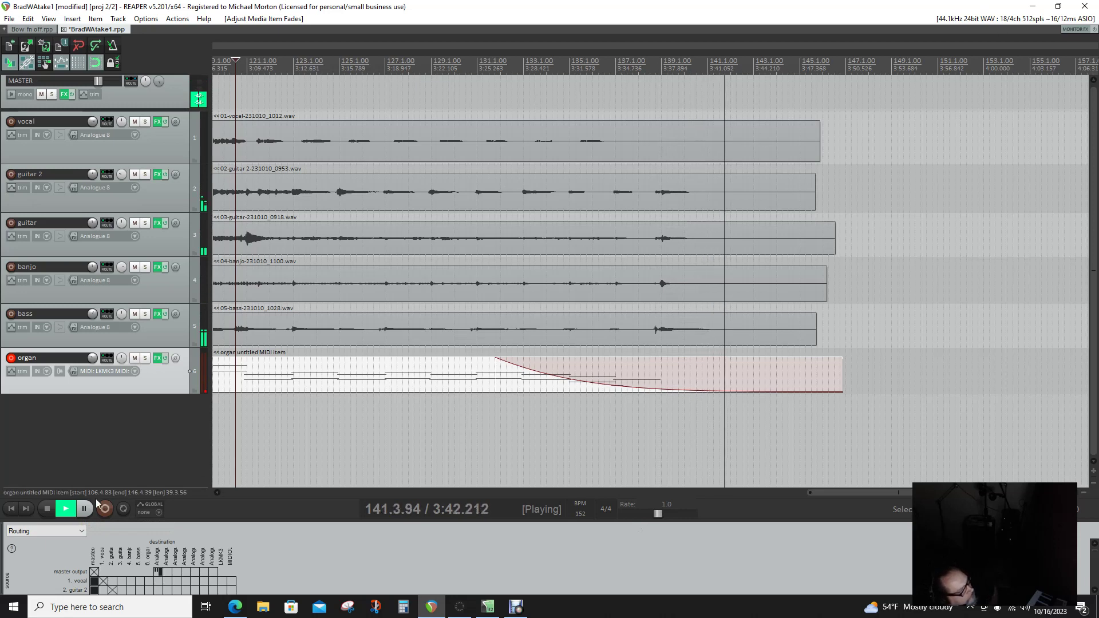
left_click(48, 510)
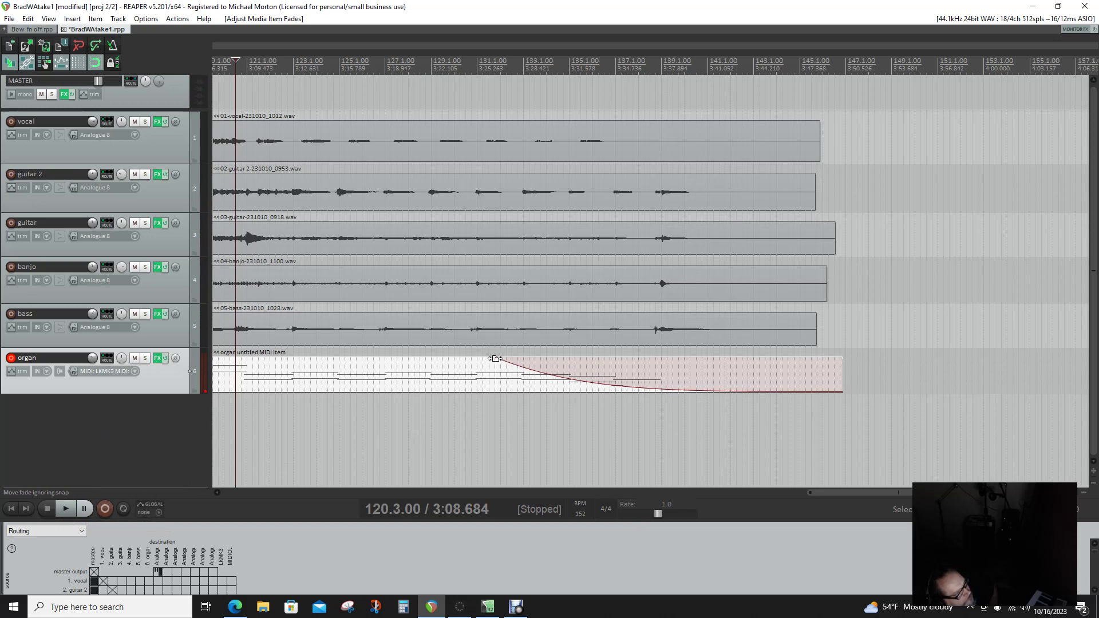
left_click_drag(495, 359, 414, 353)
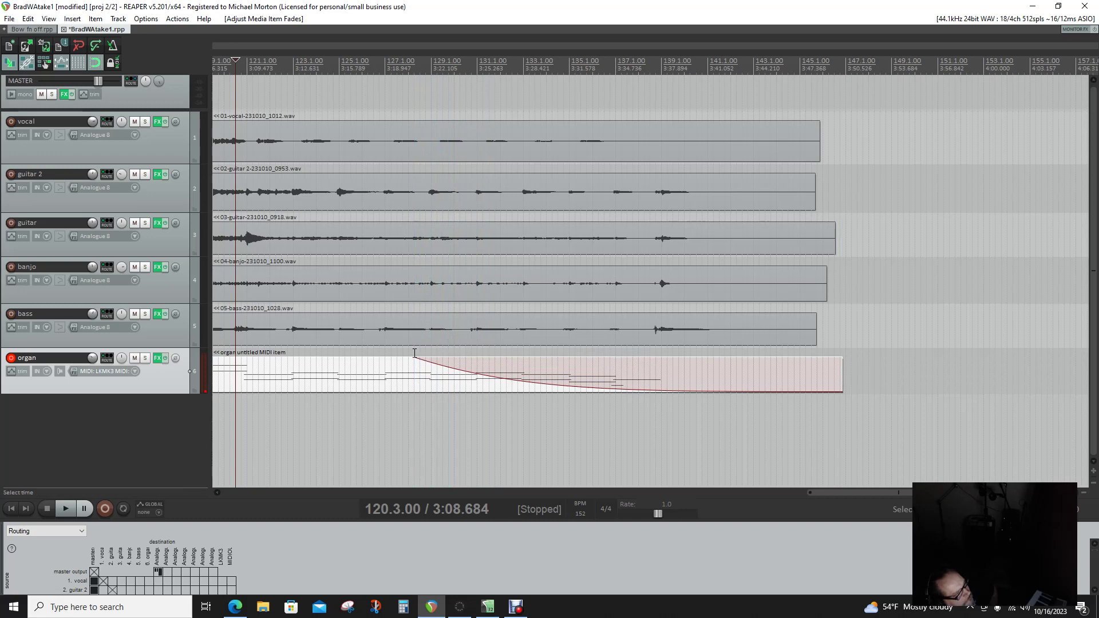
- Replay the ending from bar 120 and enlarge the MIDI editor to examine the organ's notes and velocities during the fade
left_click(68, 509)
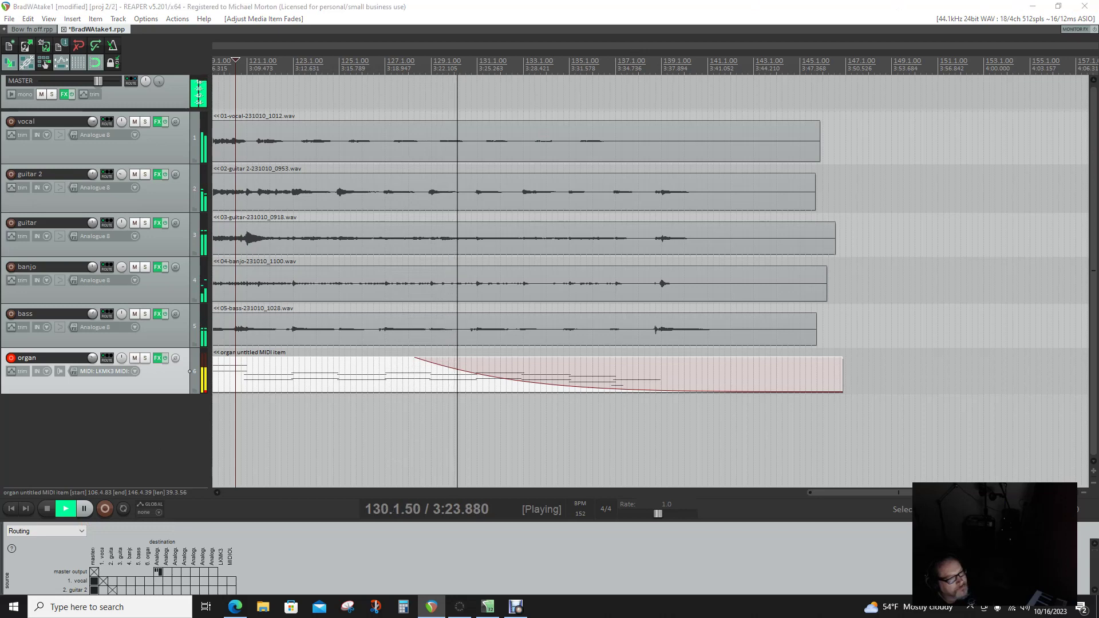
left_click_drag(1082, 133, 693, 117)
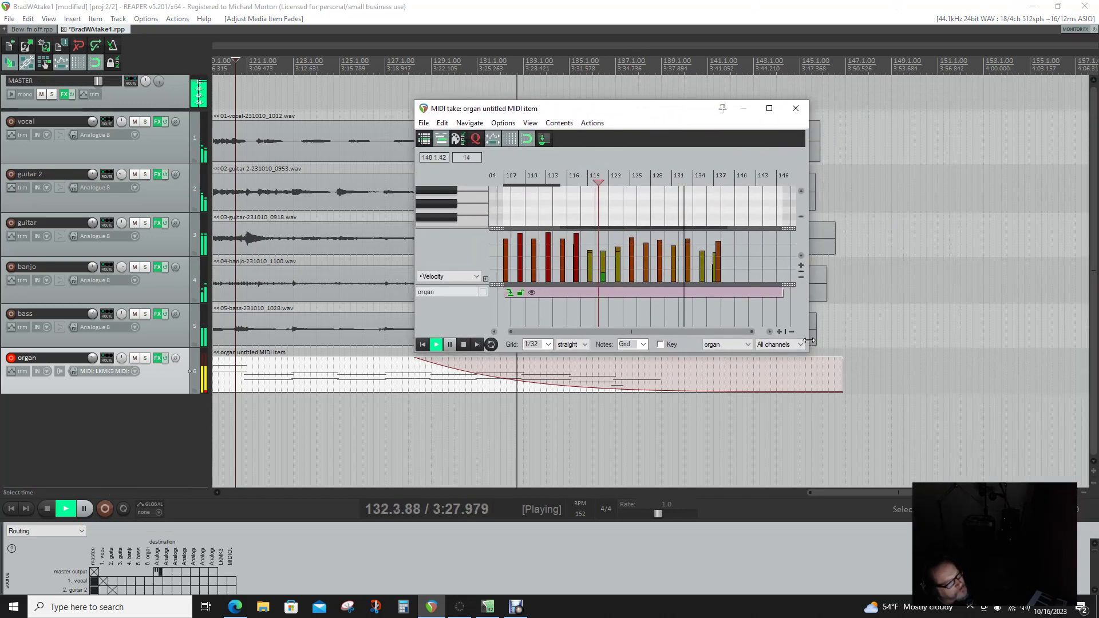
left_click_drag(839, 333, 949, 344)
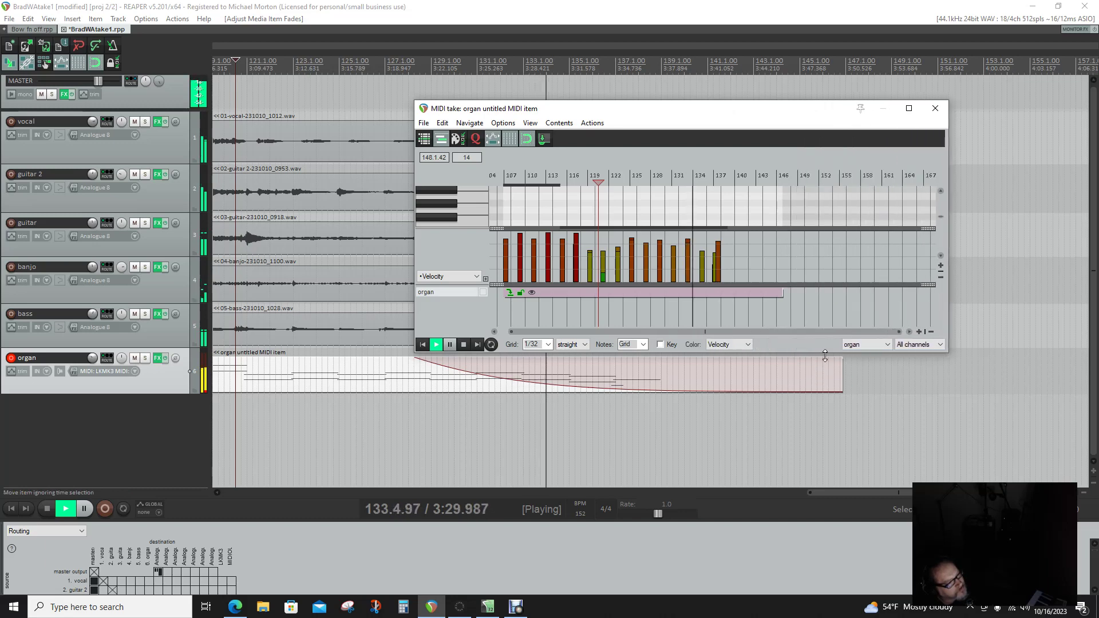
left_click_drag(825, 355, 845, 616)
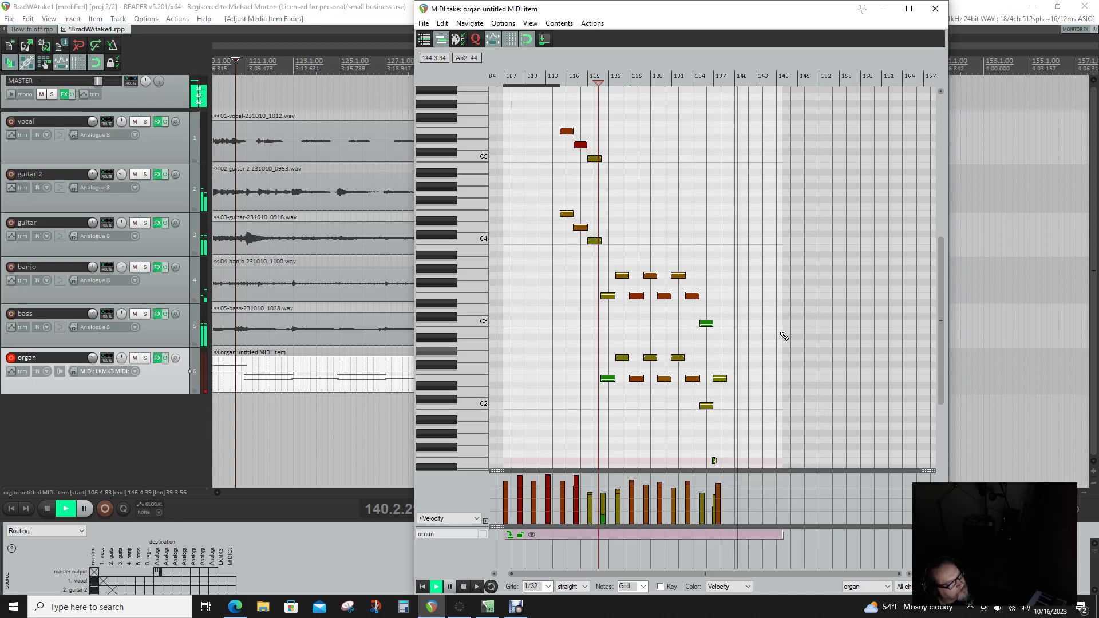
scroll(713, 418, "down", 5)
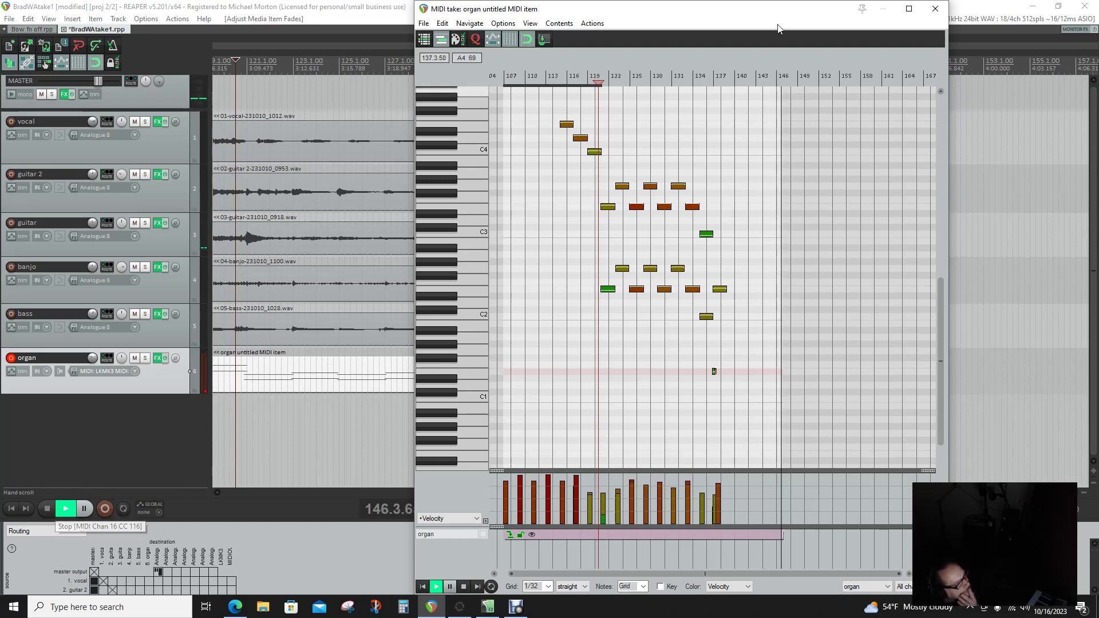
left_click(46, 512)
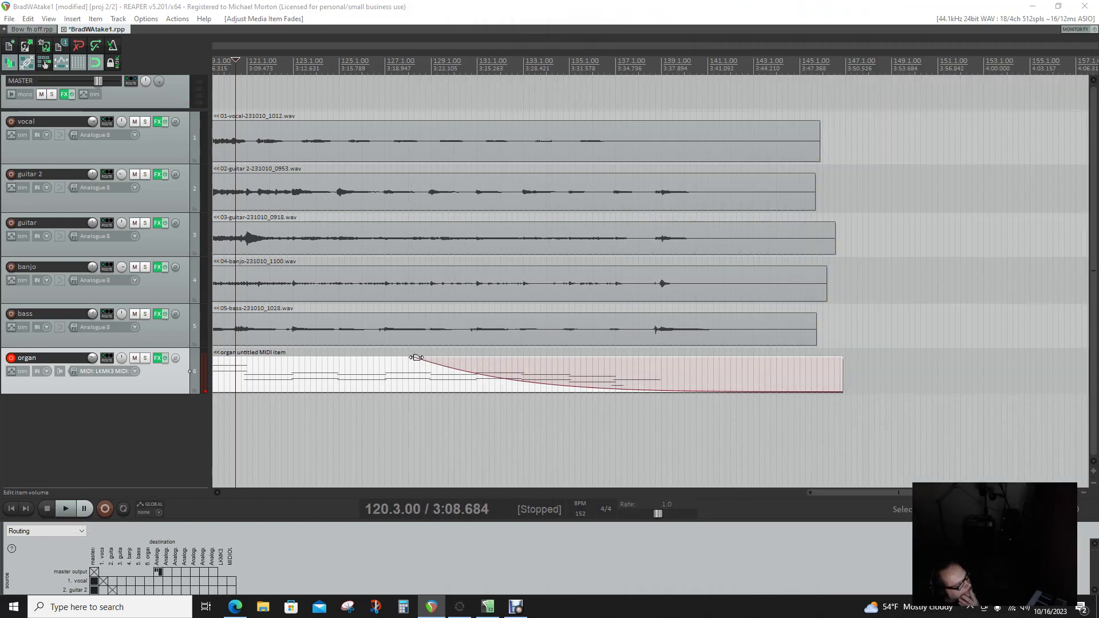
- Lengthen the organ item's fade-out to start within bar 124, play the project to check it, and return to the beginning
left_click_drag(417, 358, 321, 359)
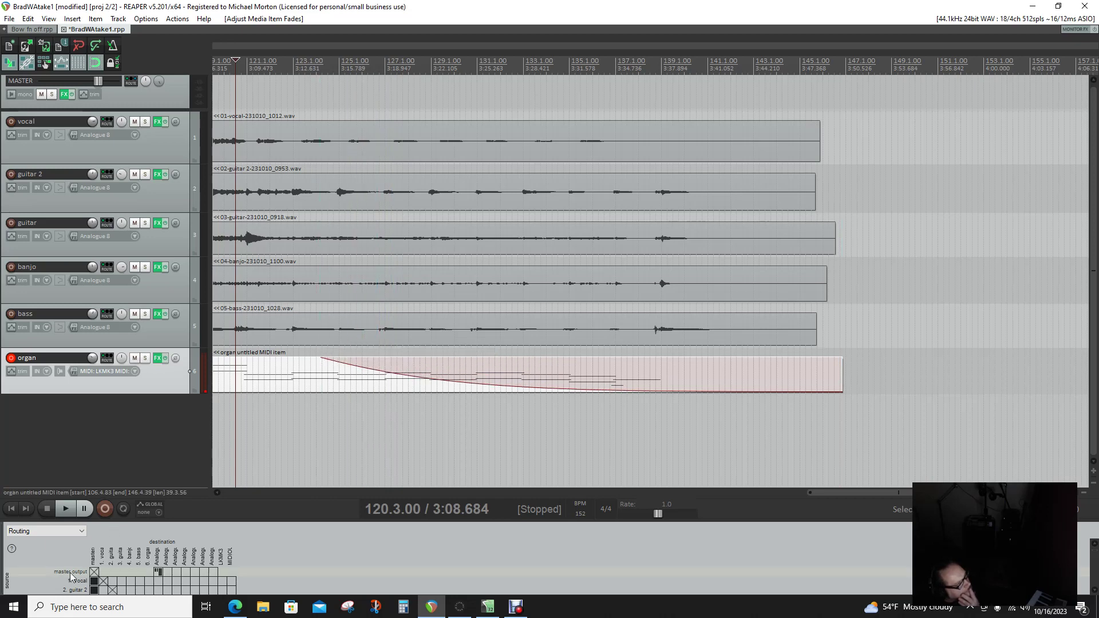
left_click(14, 510)
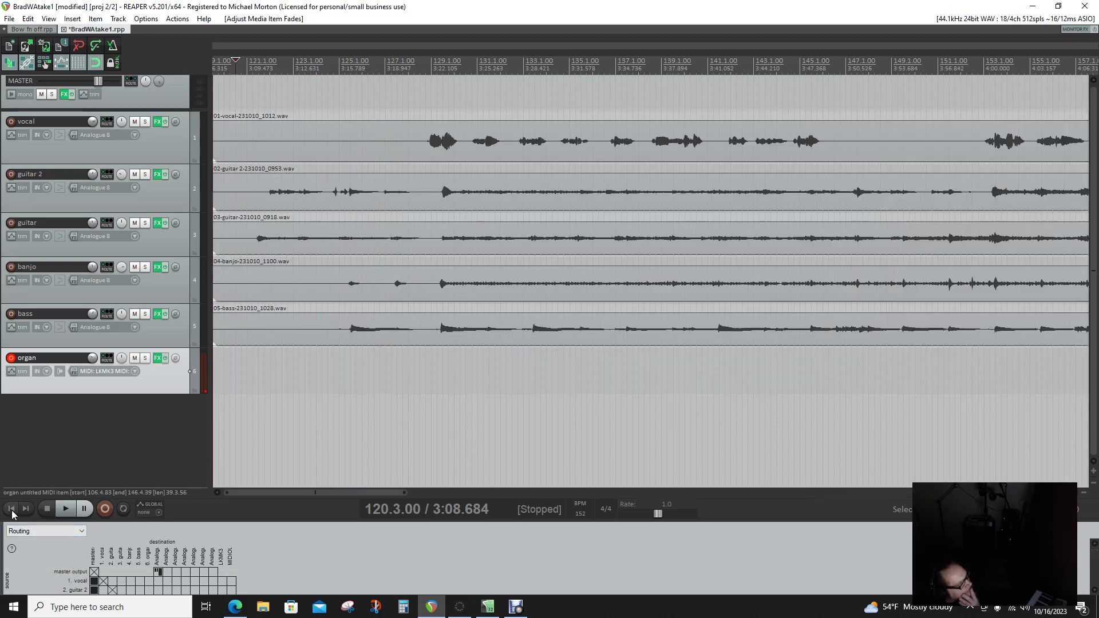
left_click(66, 510)
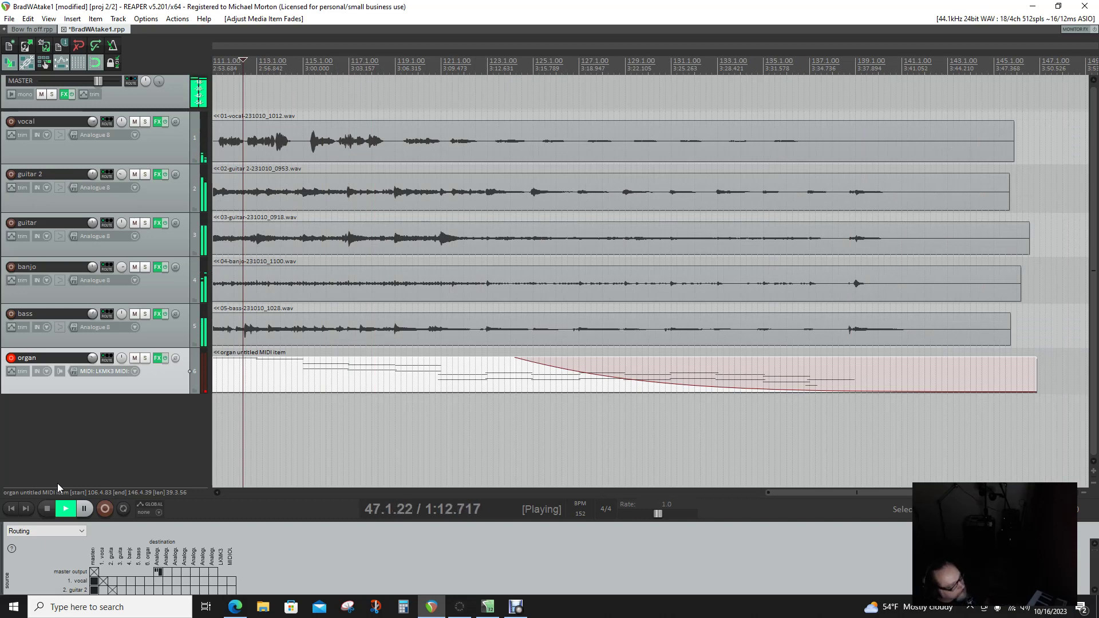
left_click(60, 511)
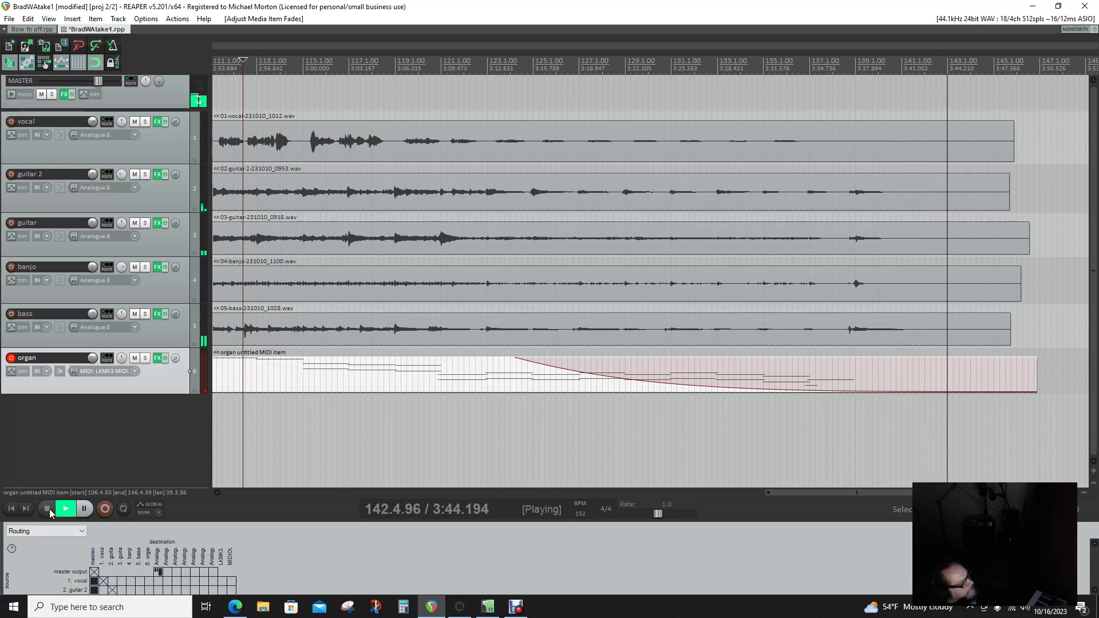
left_click(11, 509)
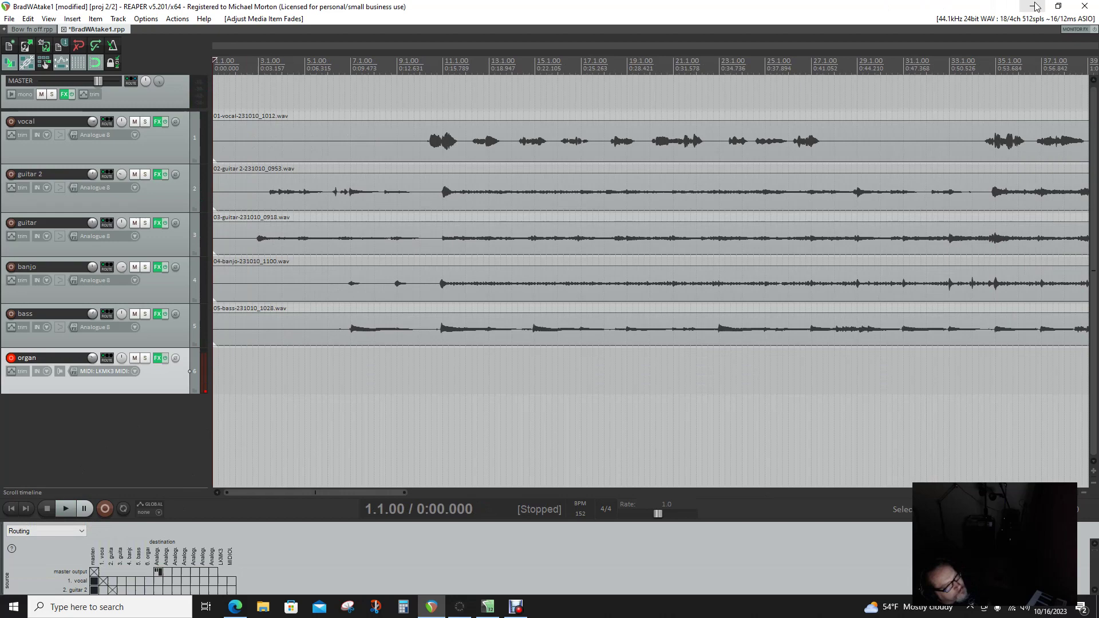
key("alt+Tab")
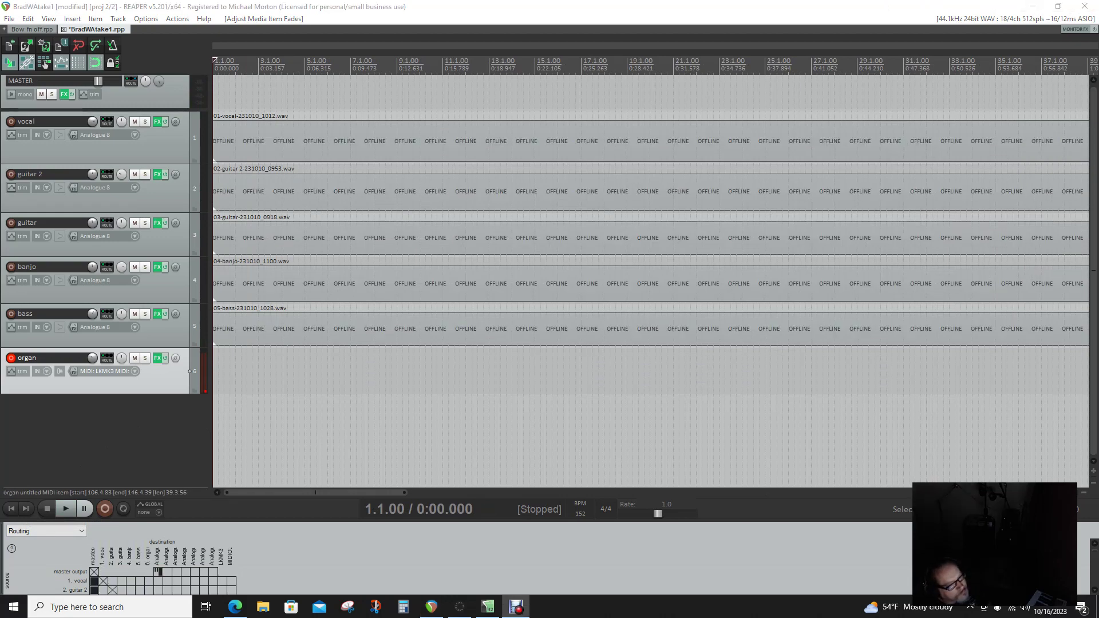